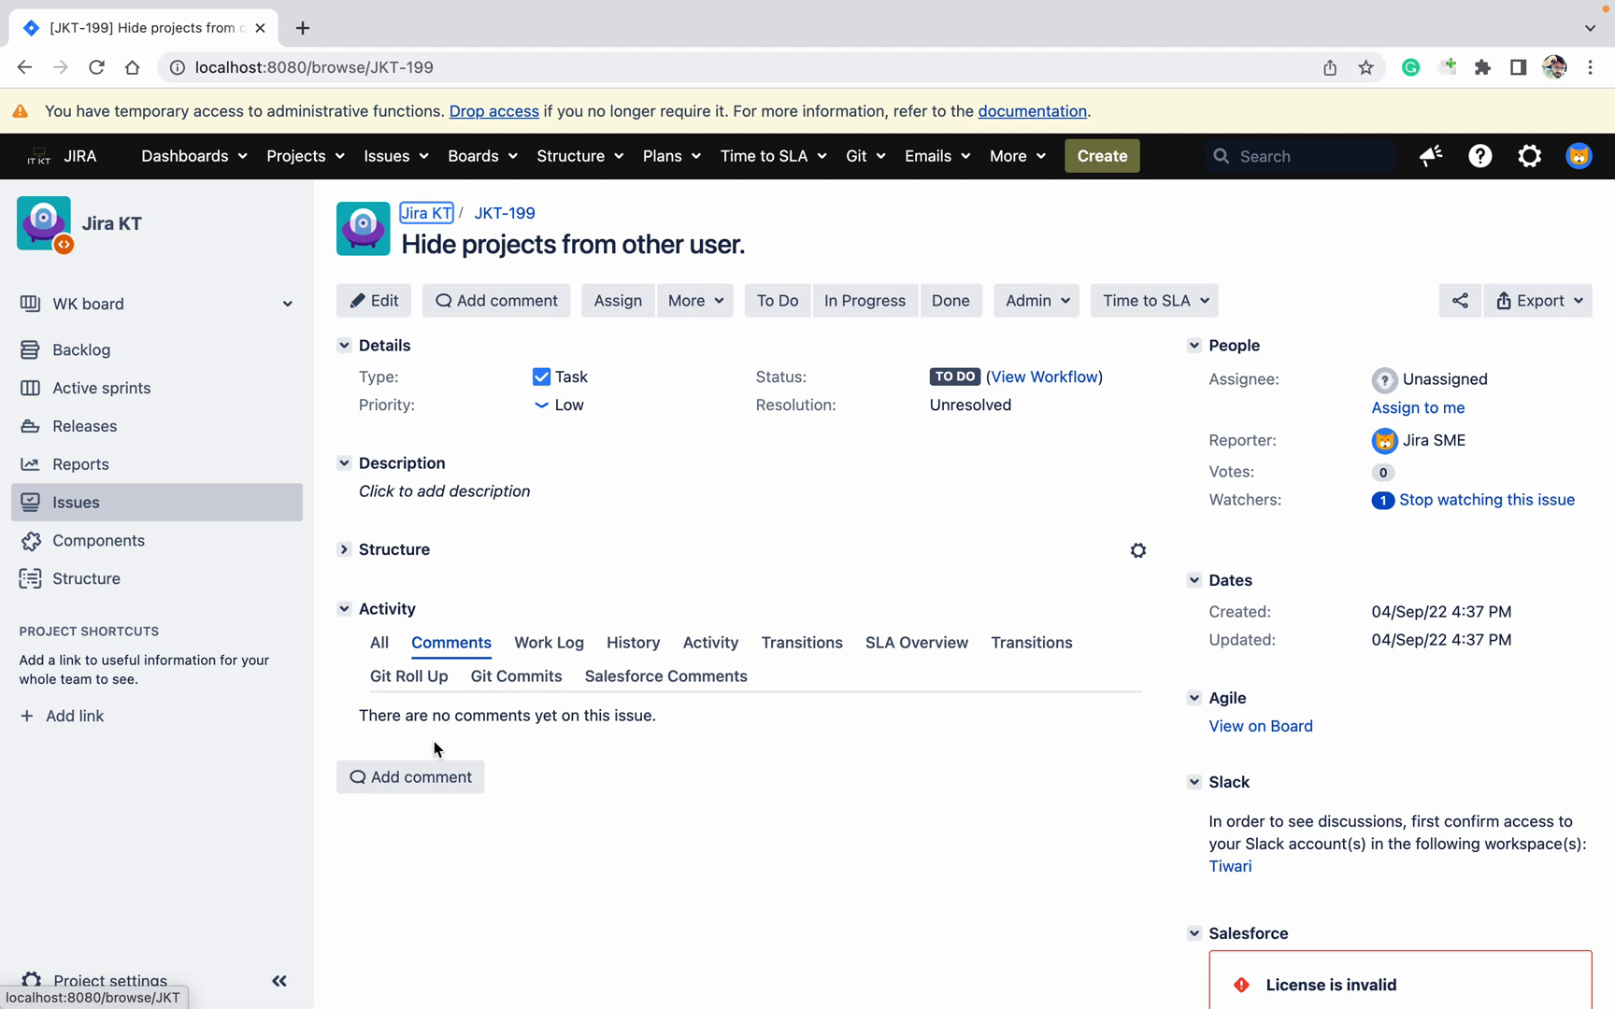
- Open the Jira KT project's settings to see its permissions section
click(112, 992)
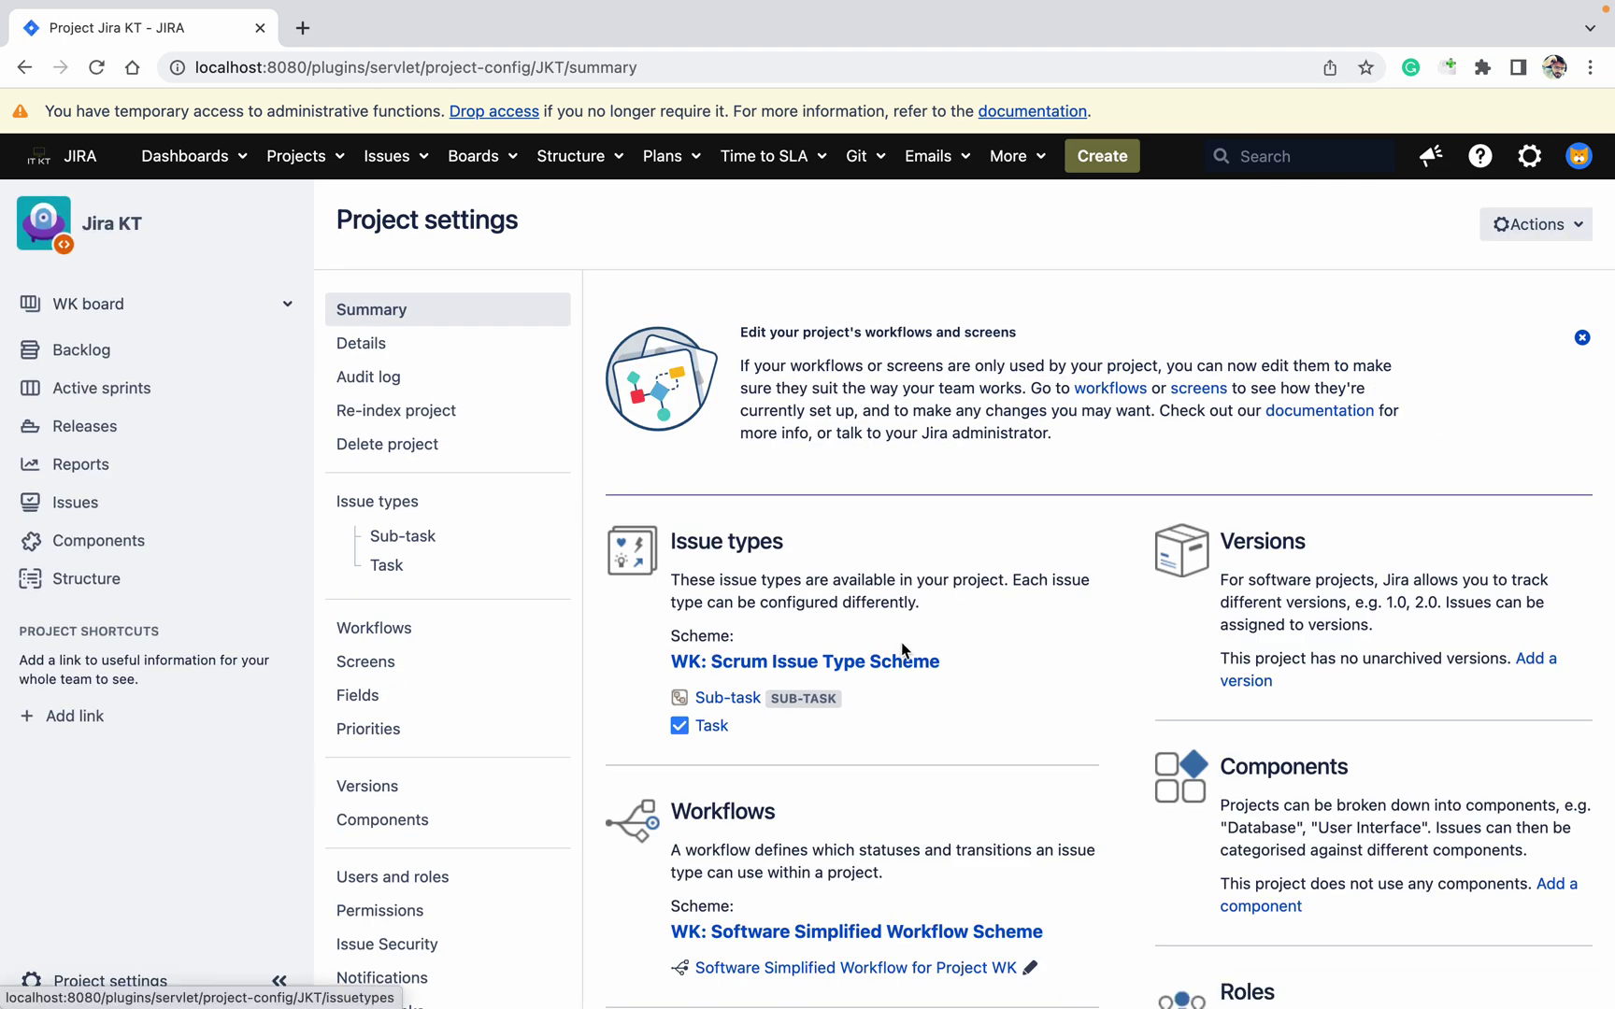
scroll(901, 642, down, 1)
scroll(901, 642, down, 2)
scroll(901, 642, down, 2)
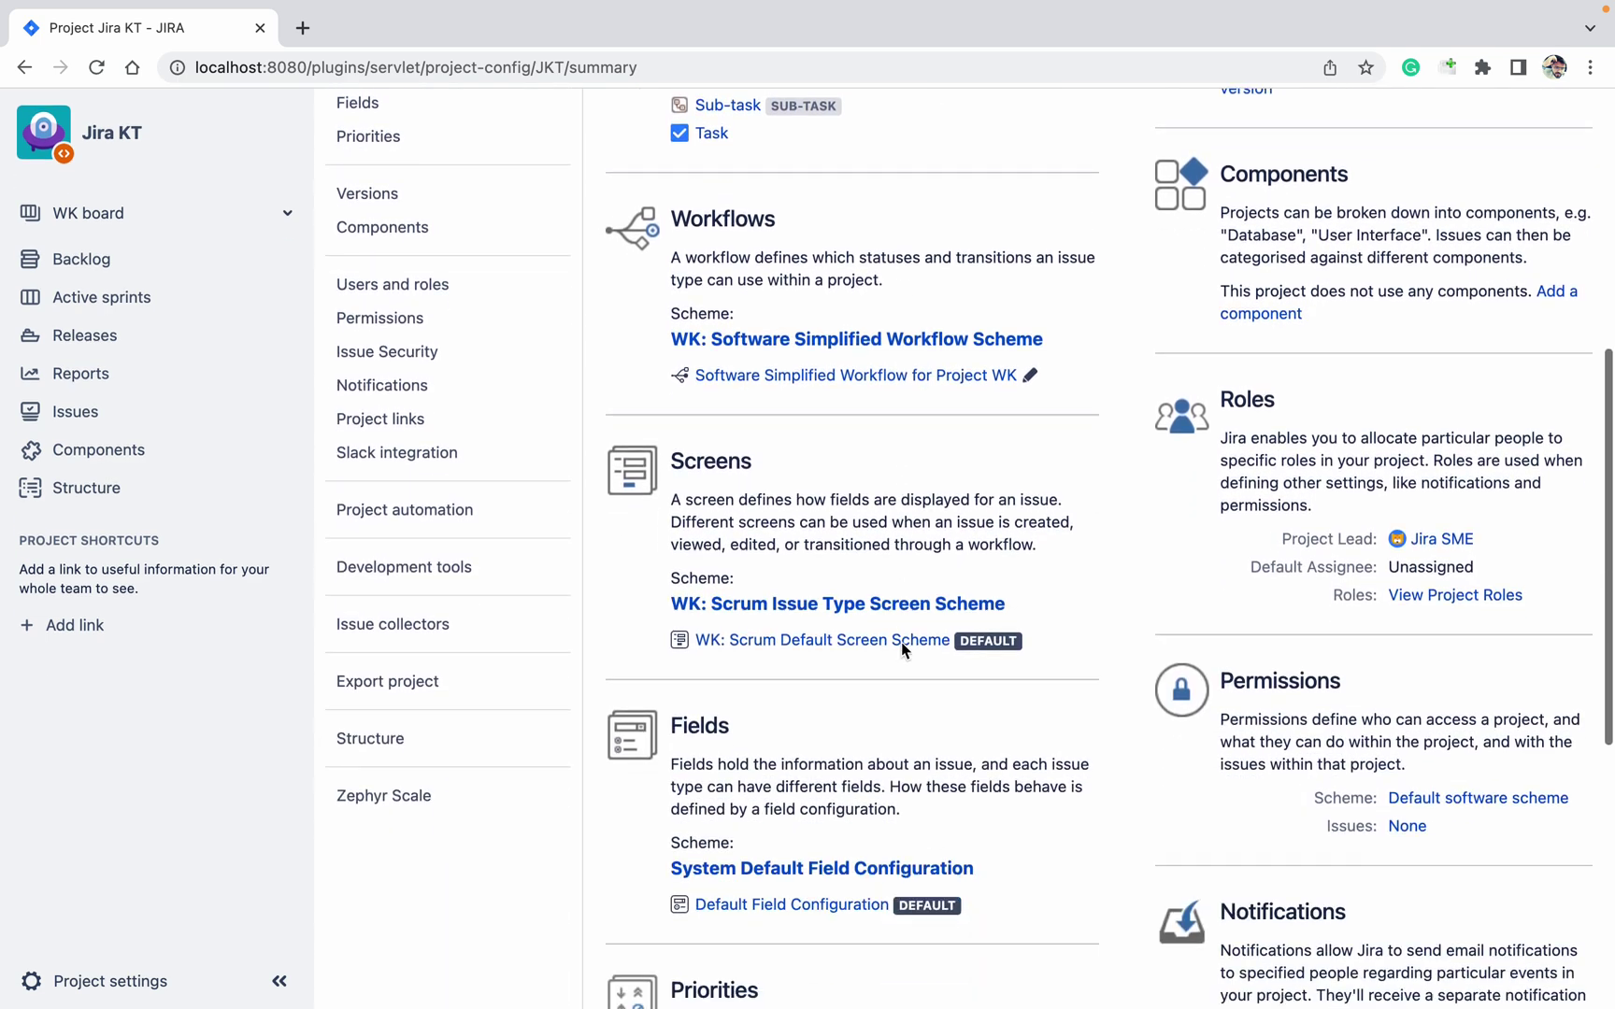
scroll(902, 643, down, 2)
scroll(901, 642, down, 2)
scroll(901, 643, up, 2)
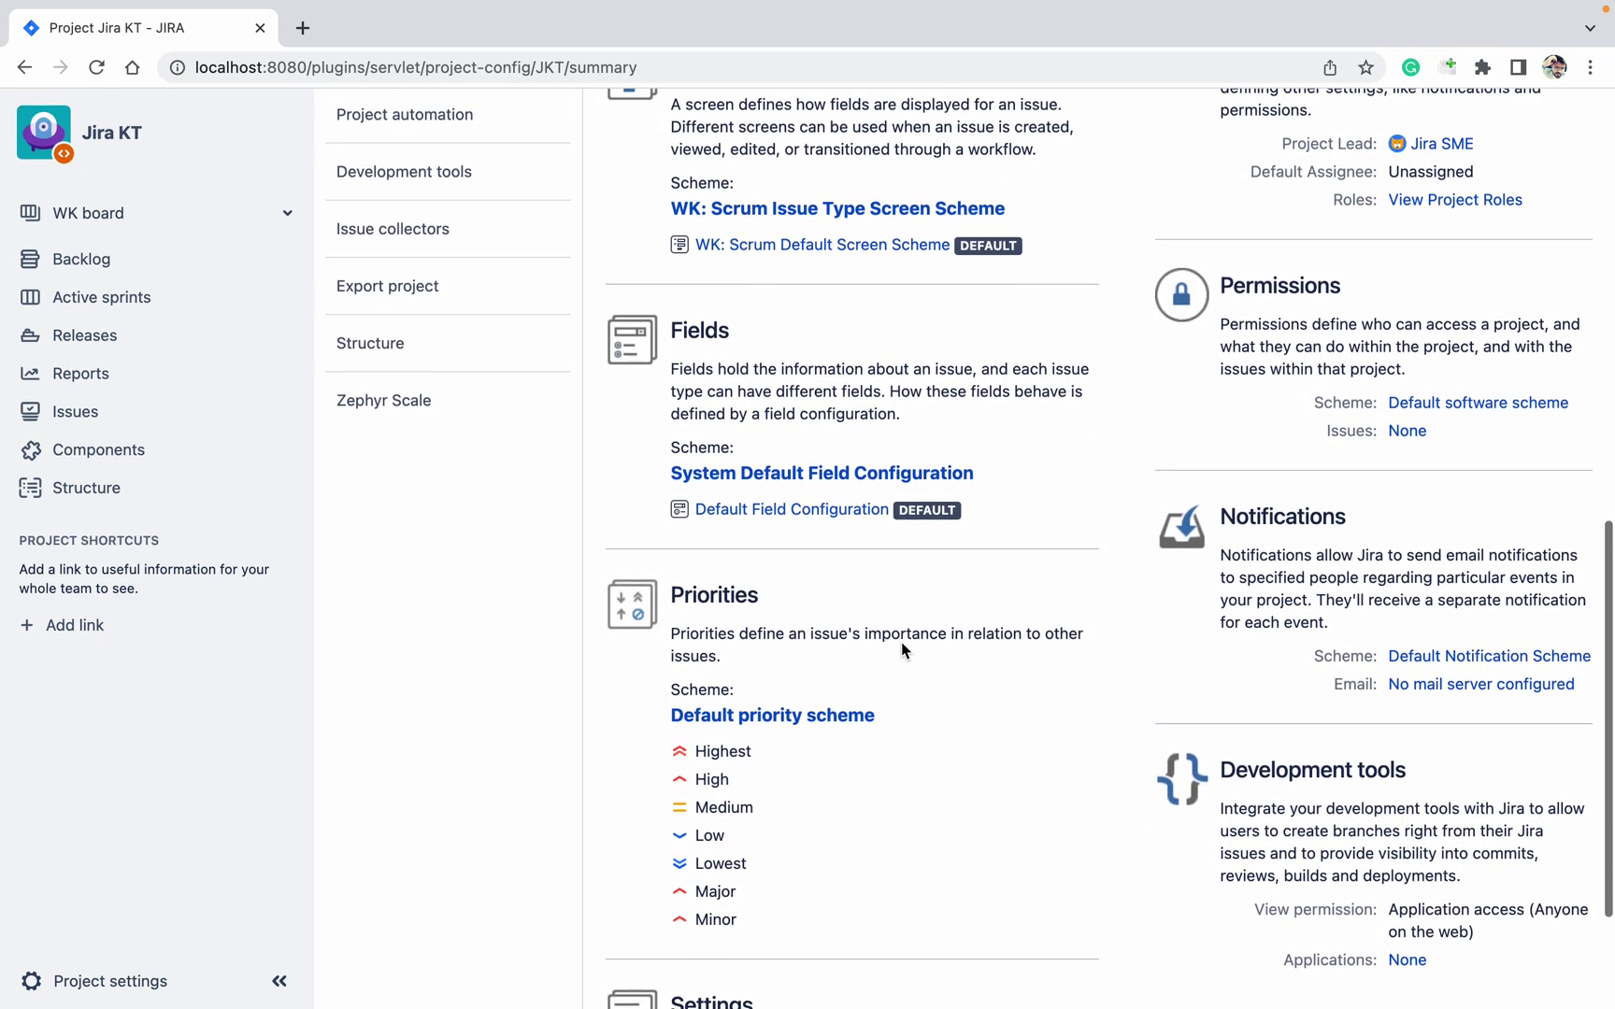
- View the Default software scheme's permissions, where Browse Projects goes to any logged-in user
click(1495, 404)
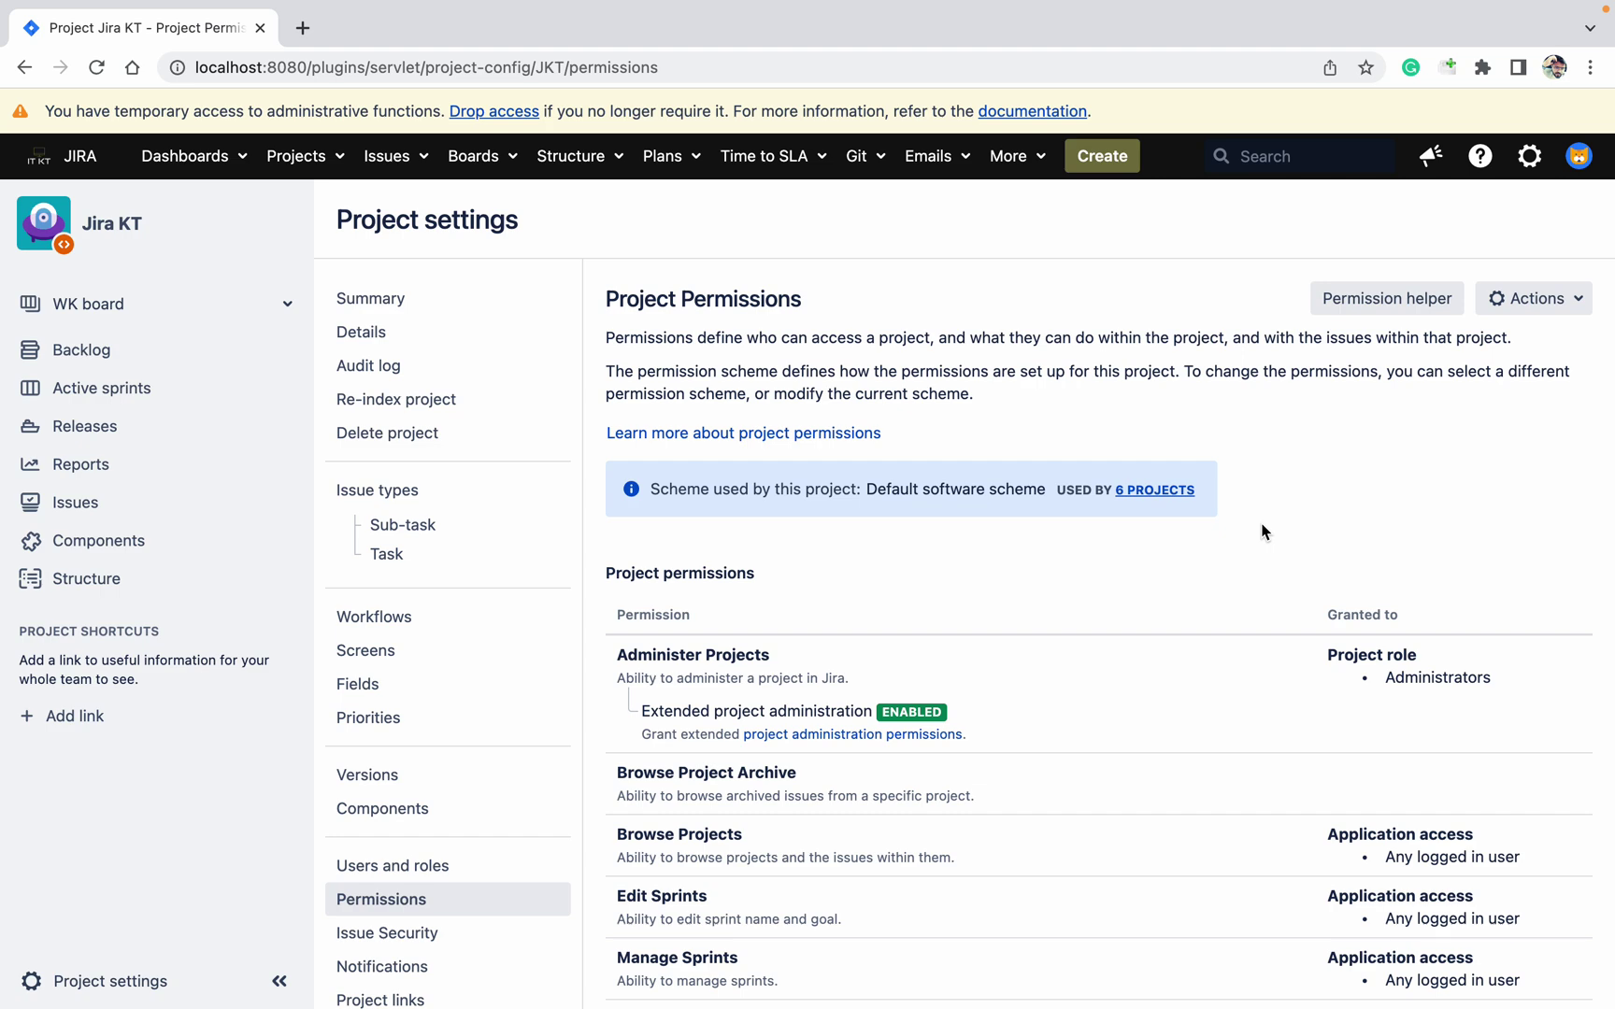
scroll(1263, 532, down, 2)
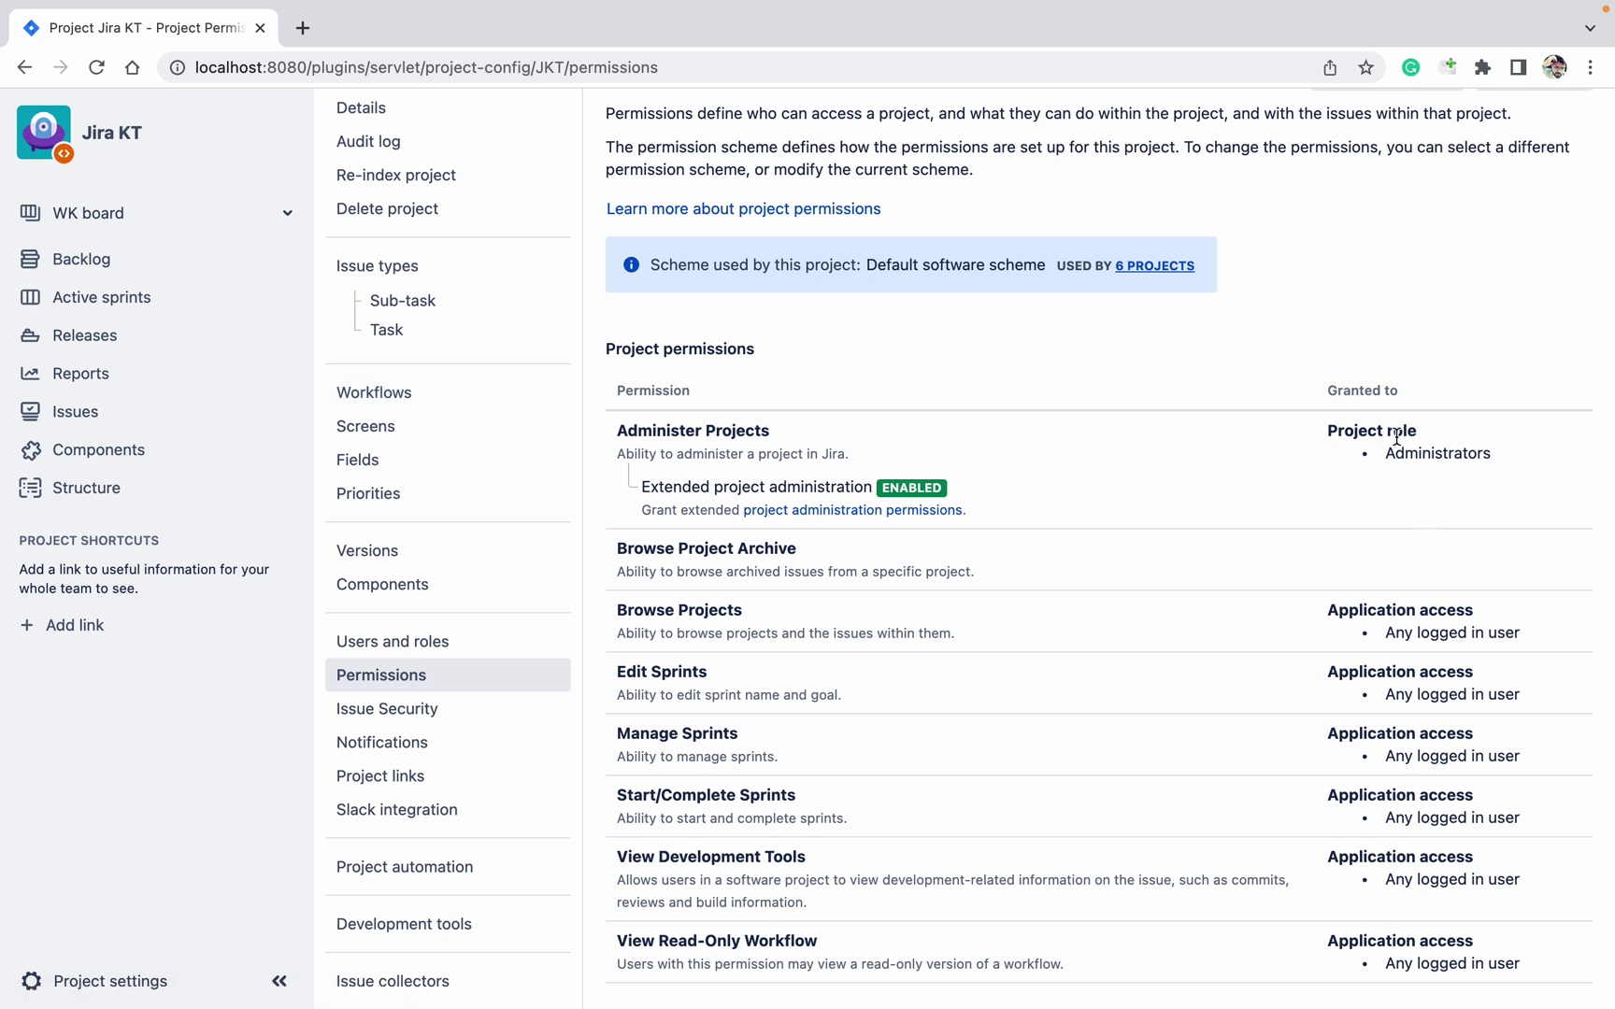
scroll(1396, 437, up, 3)
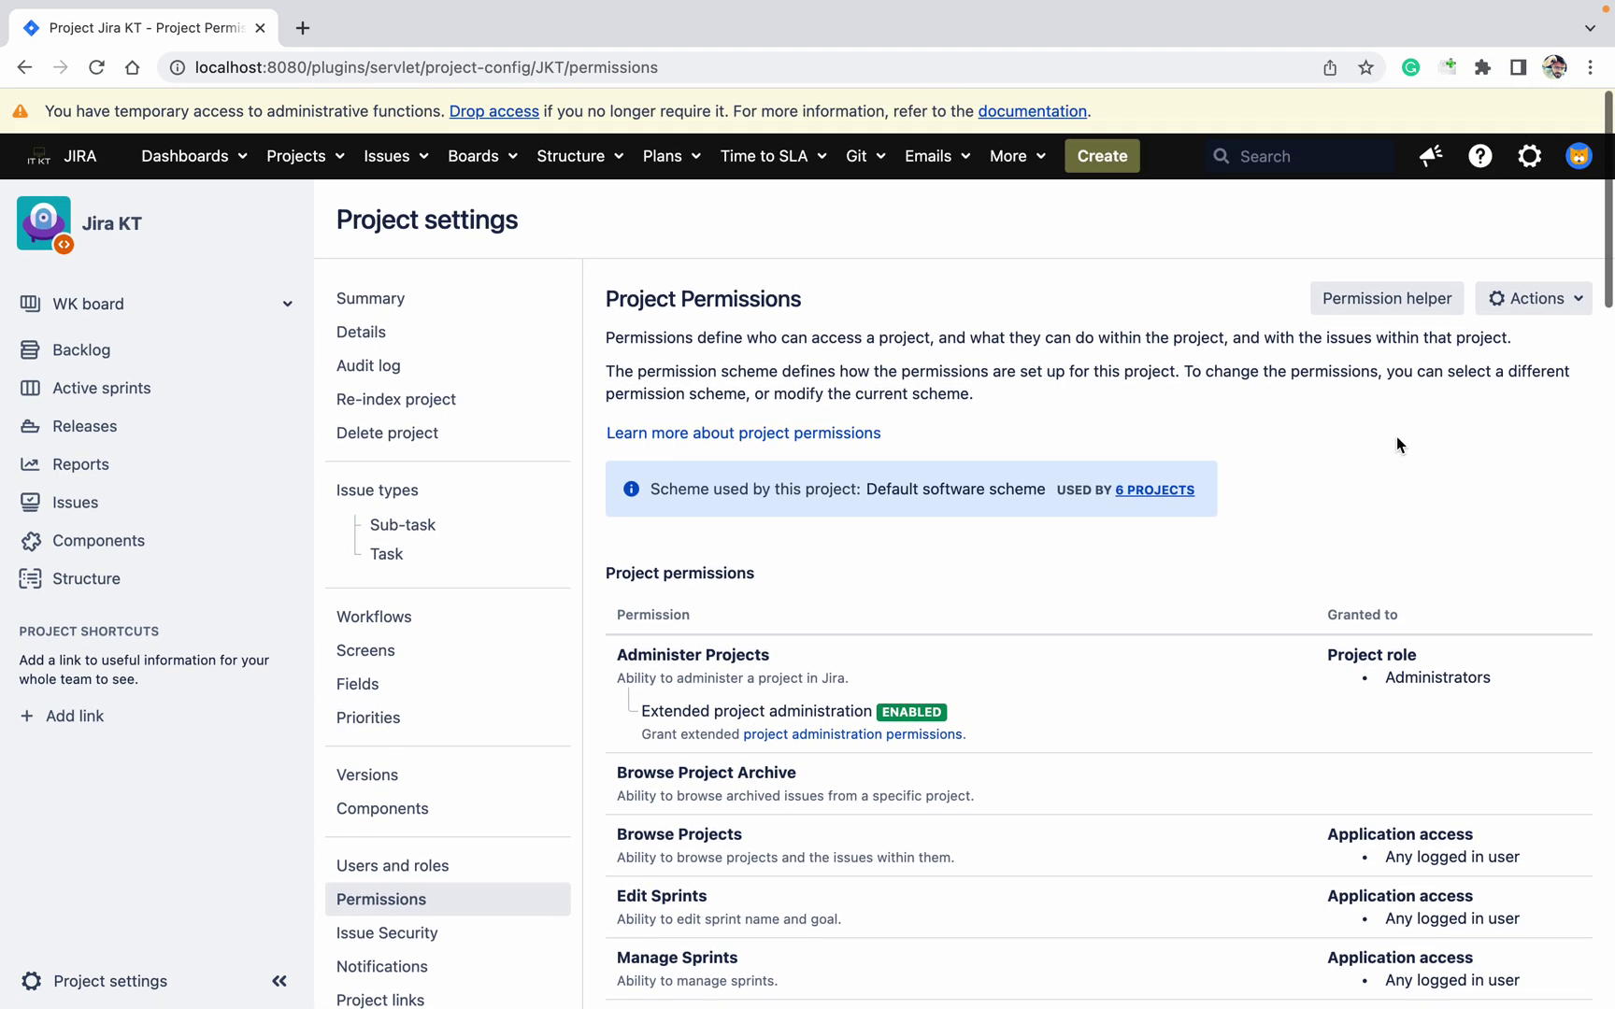
- Open Issues administration in a new tab and show the permission schemes list with PS for Test
click(1529, 155)
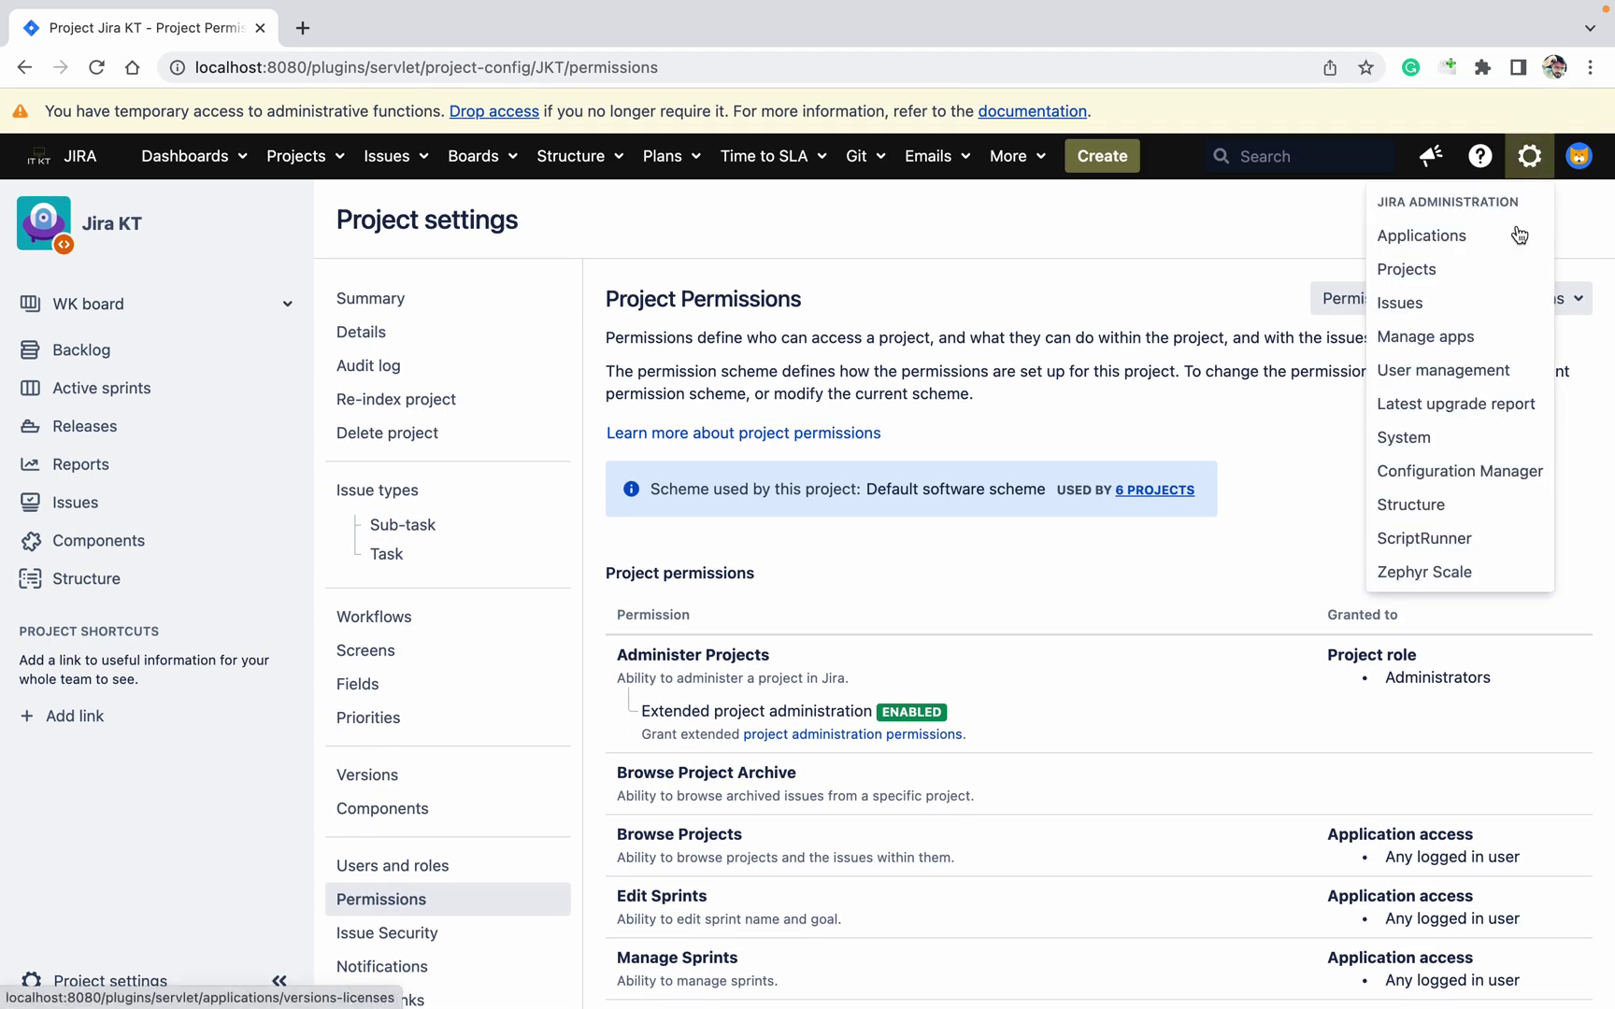
right_click(1458, 306)
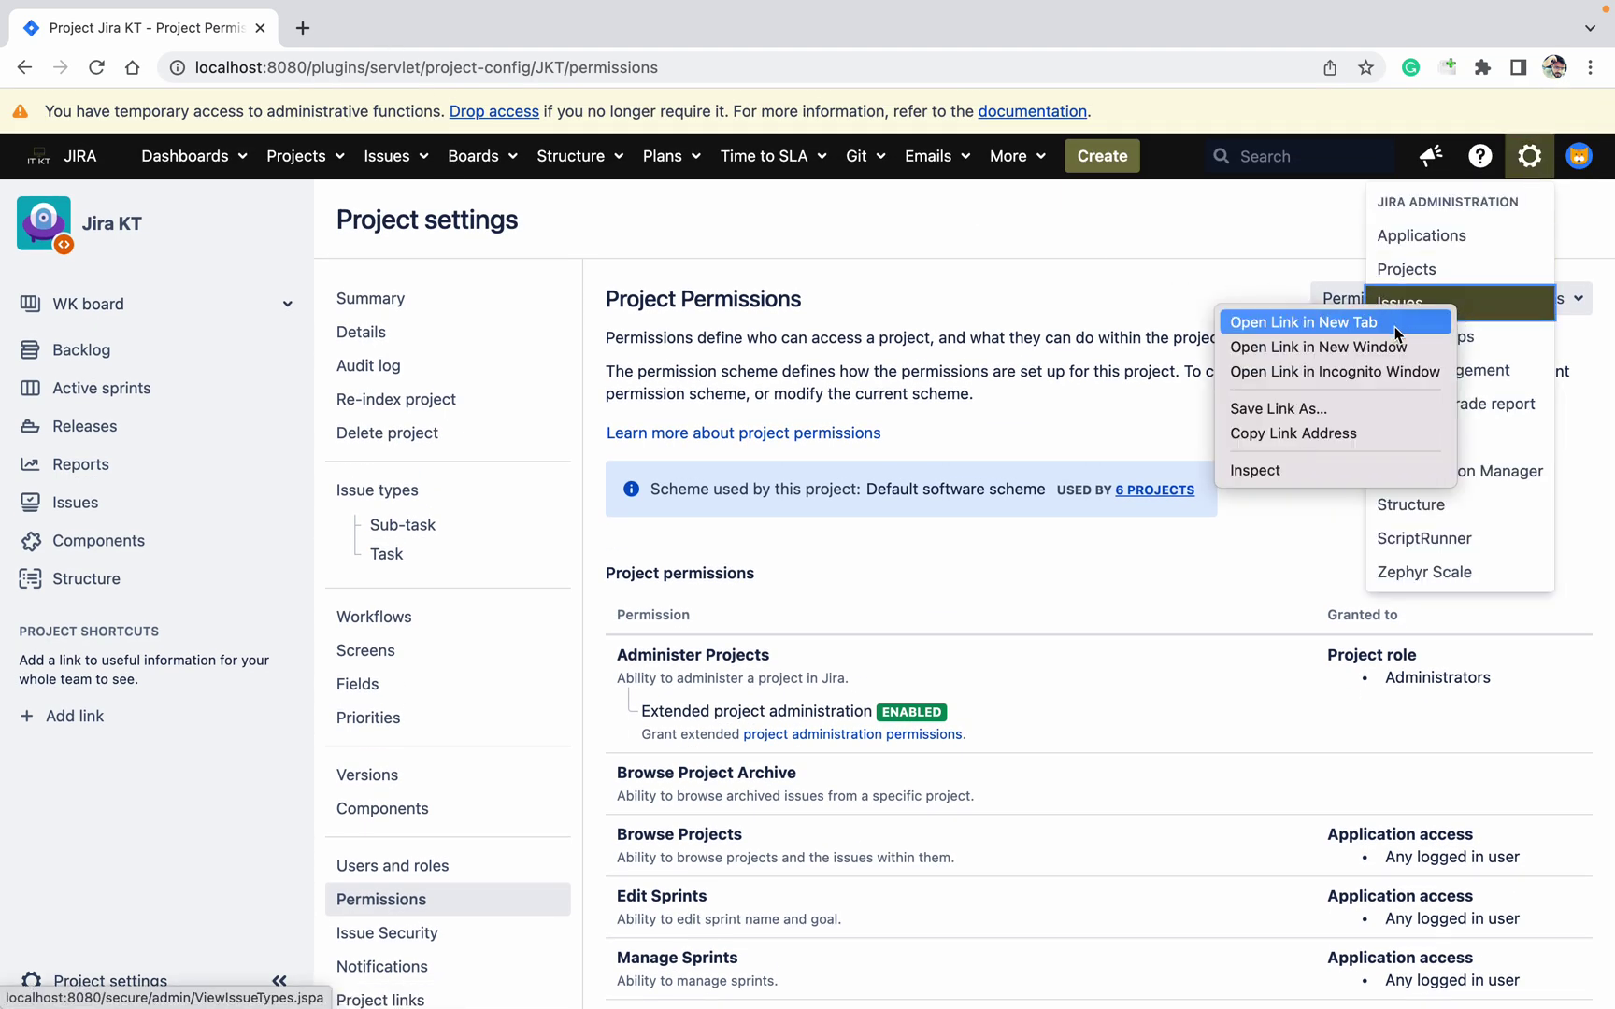
click(1304, 322)
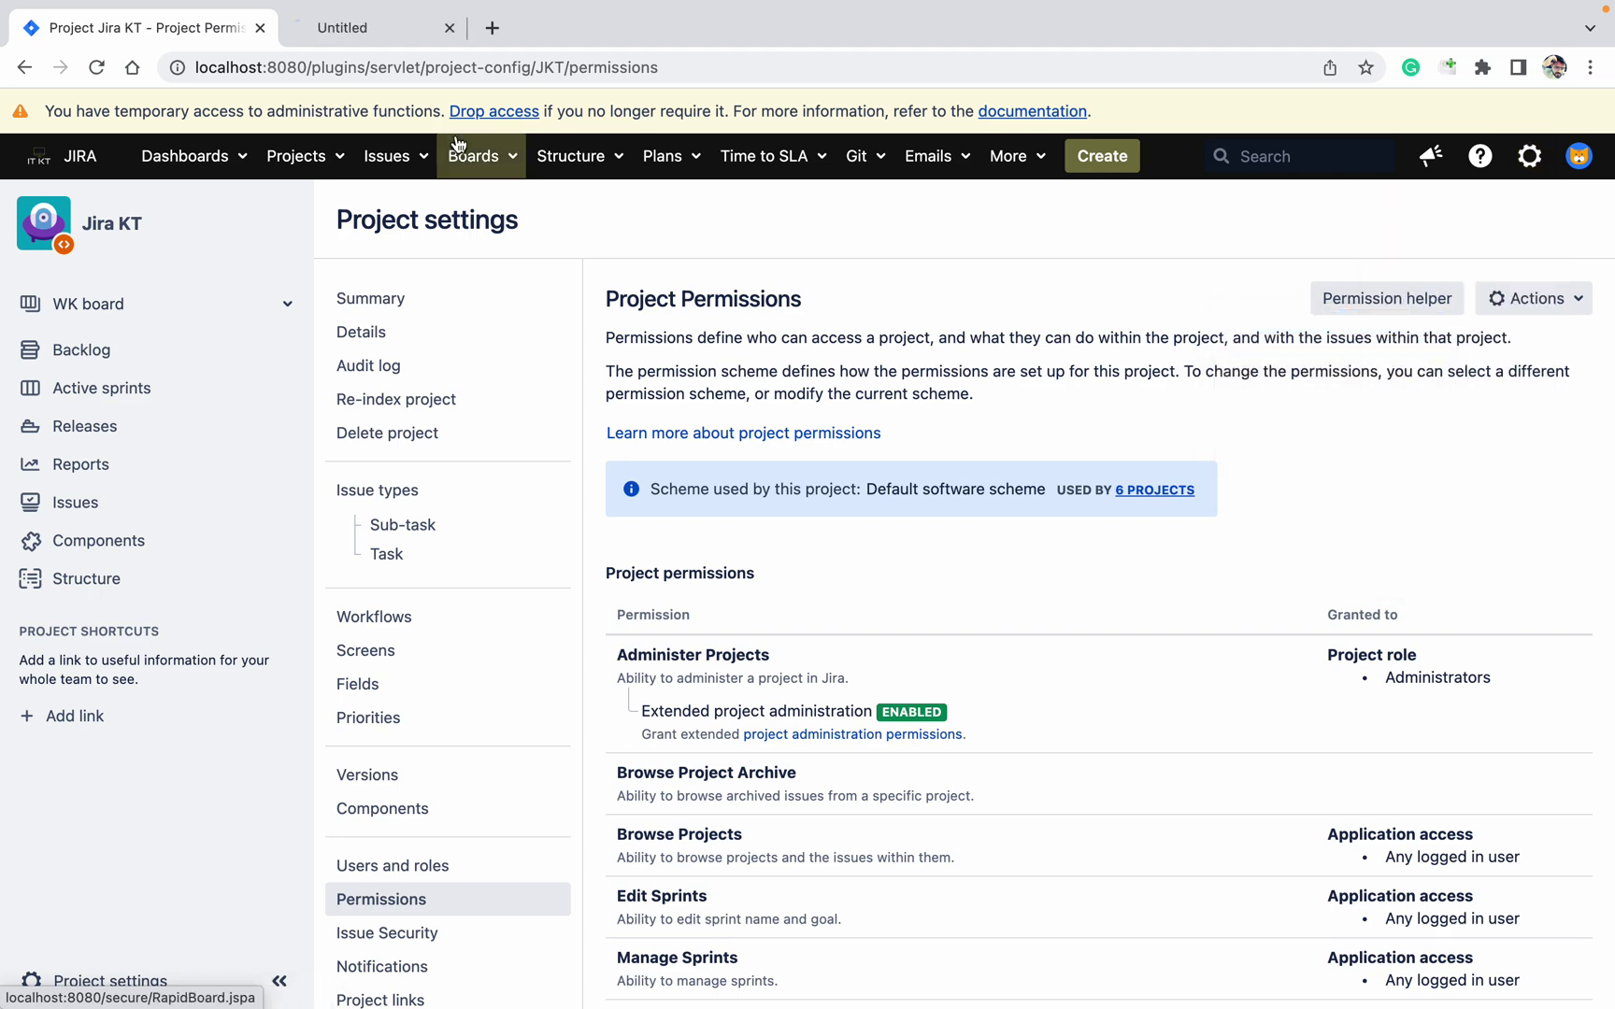
click(406, 31)
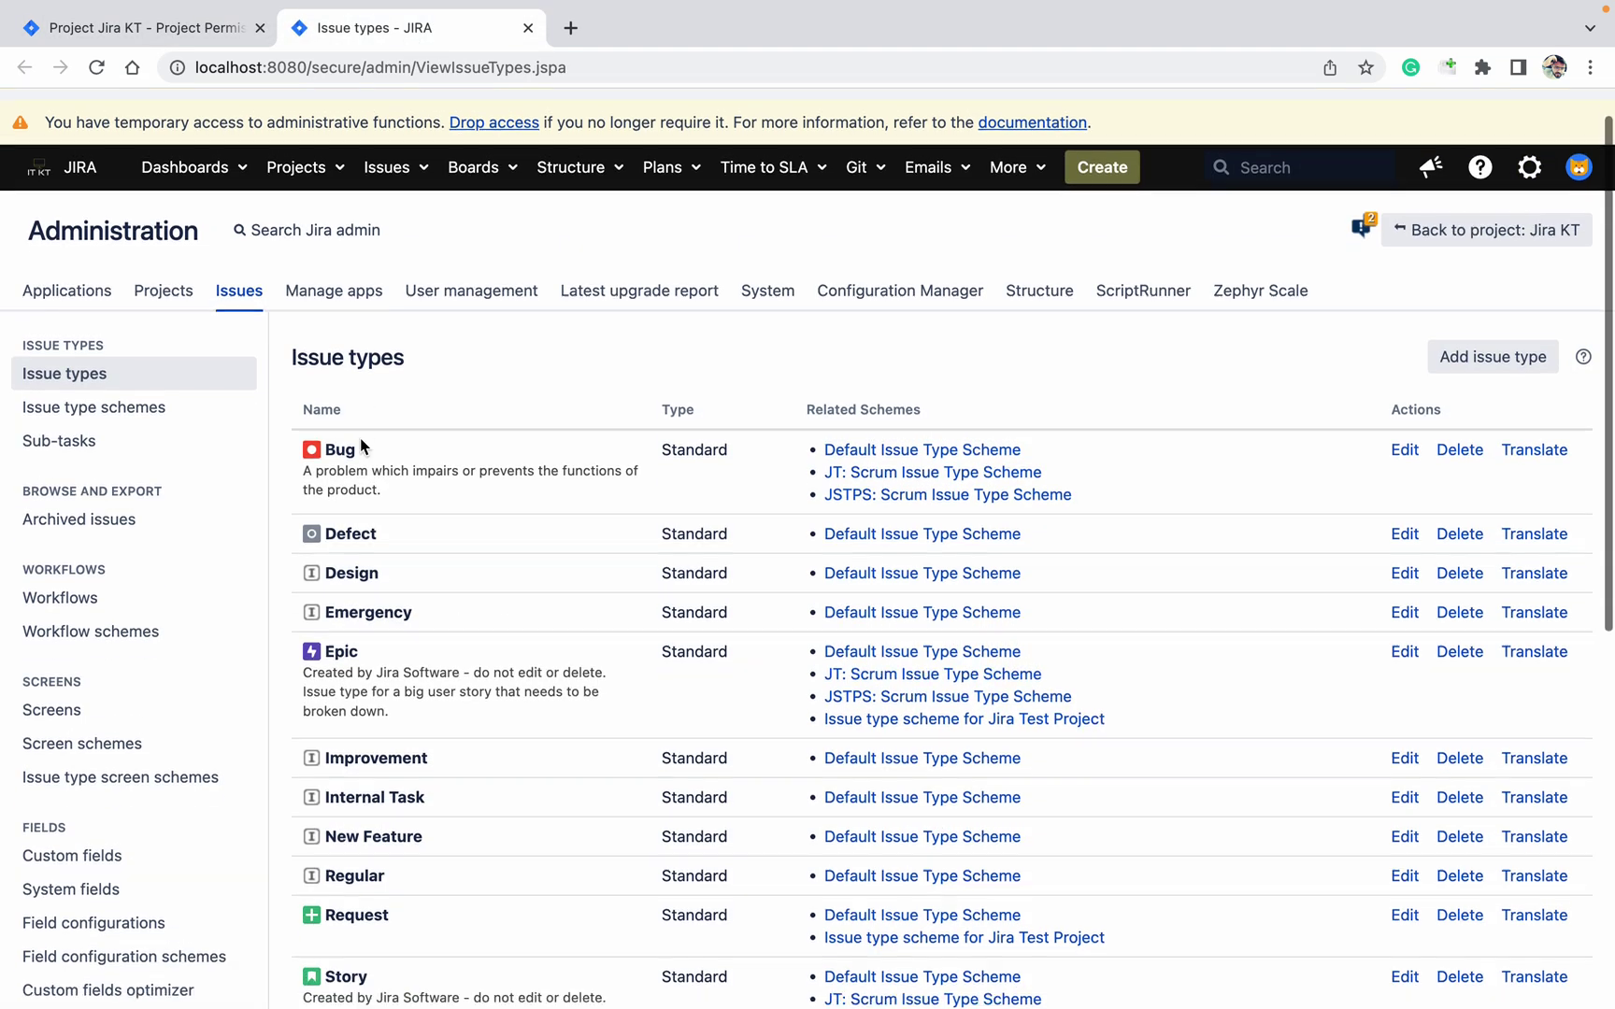
scroll(359, 437, down, 1)
scroll(359, 438, down, 3)
scroll(341, 435, down, 2)
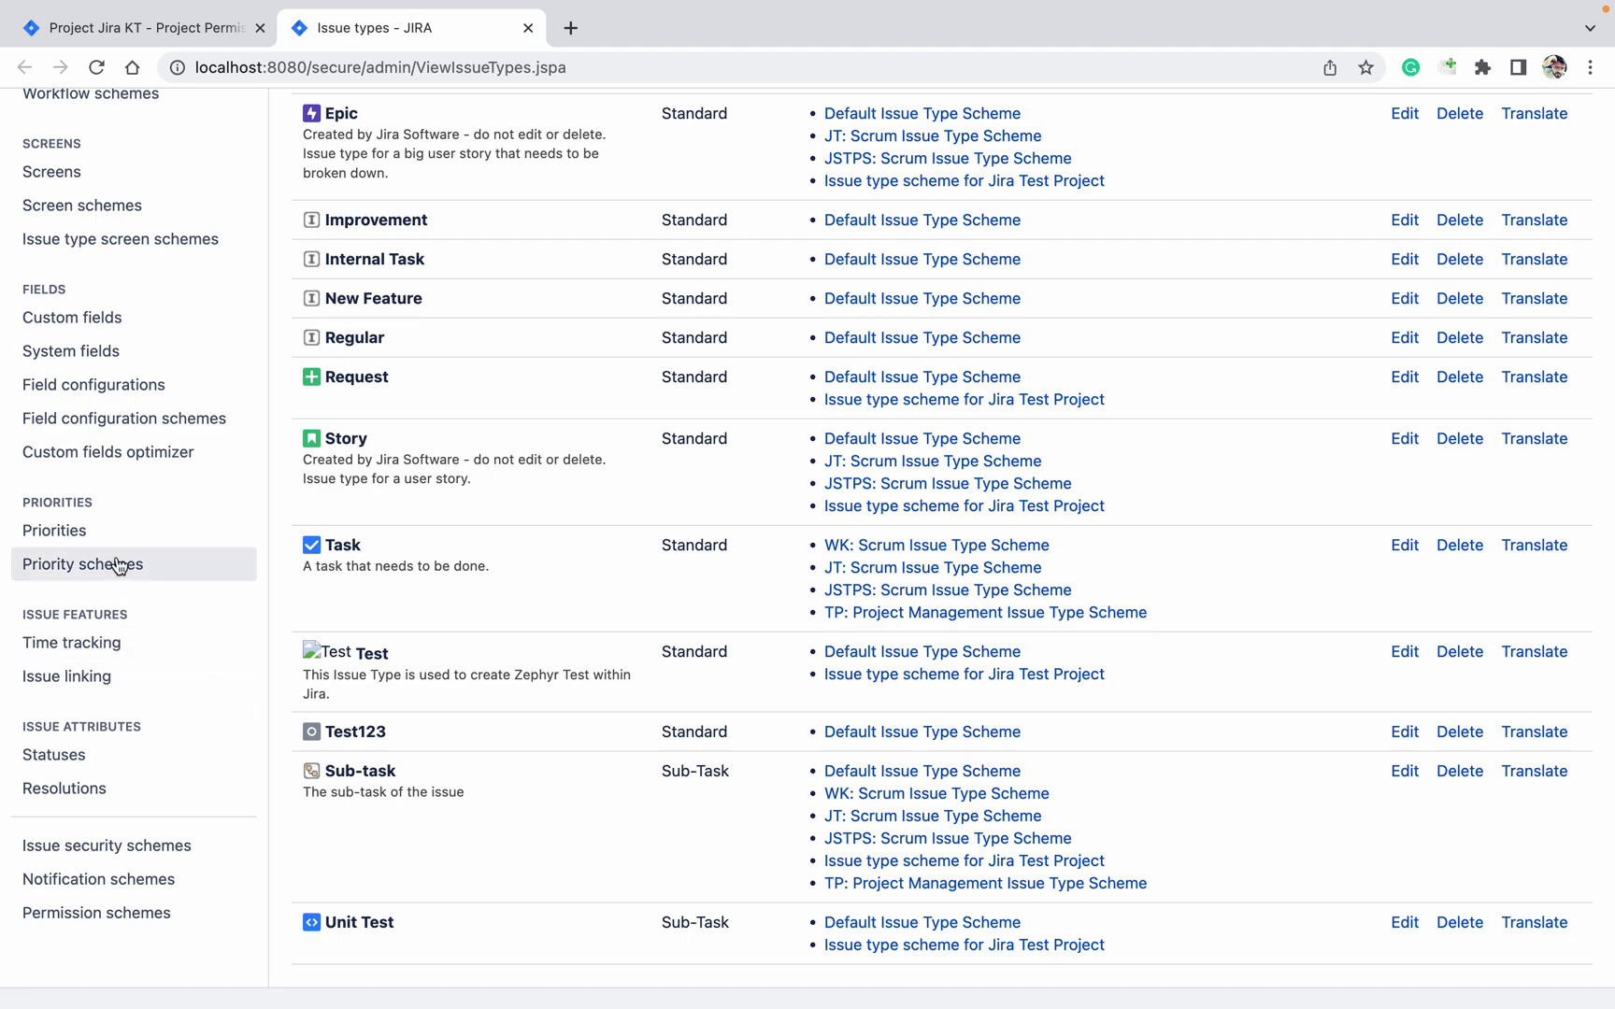
click(161, 917)
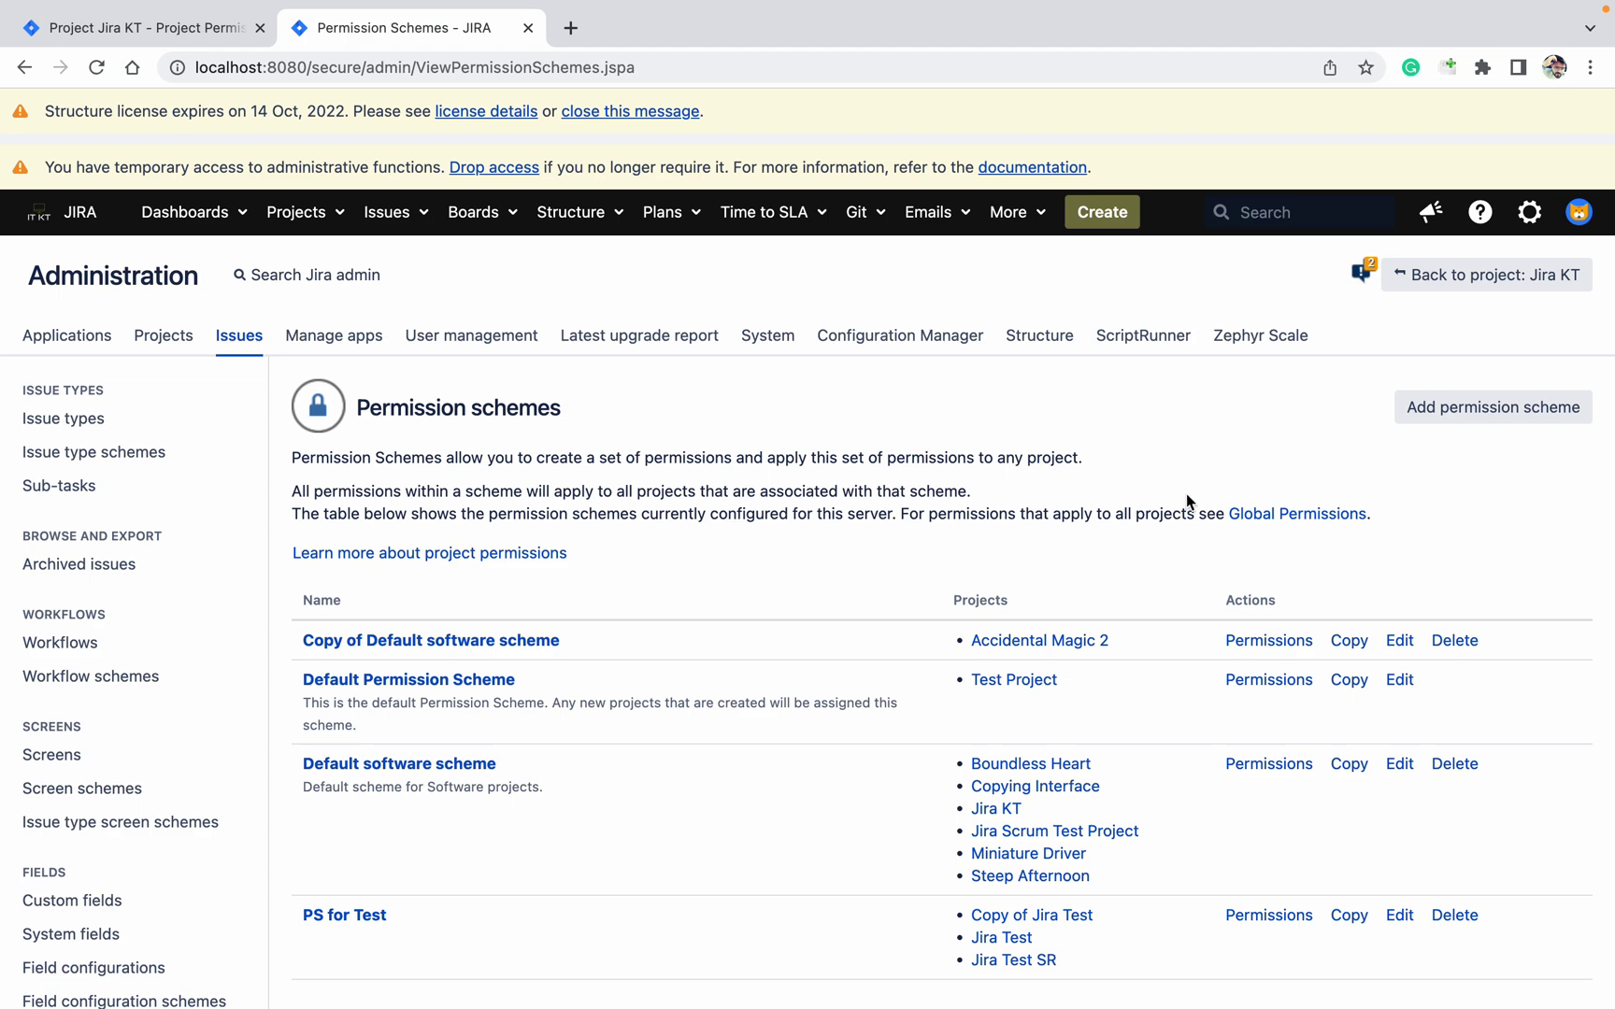
scroll(1186, 502, down, 3)
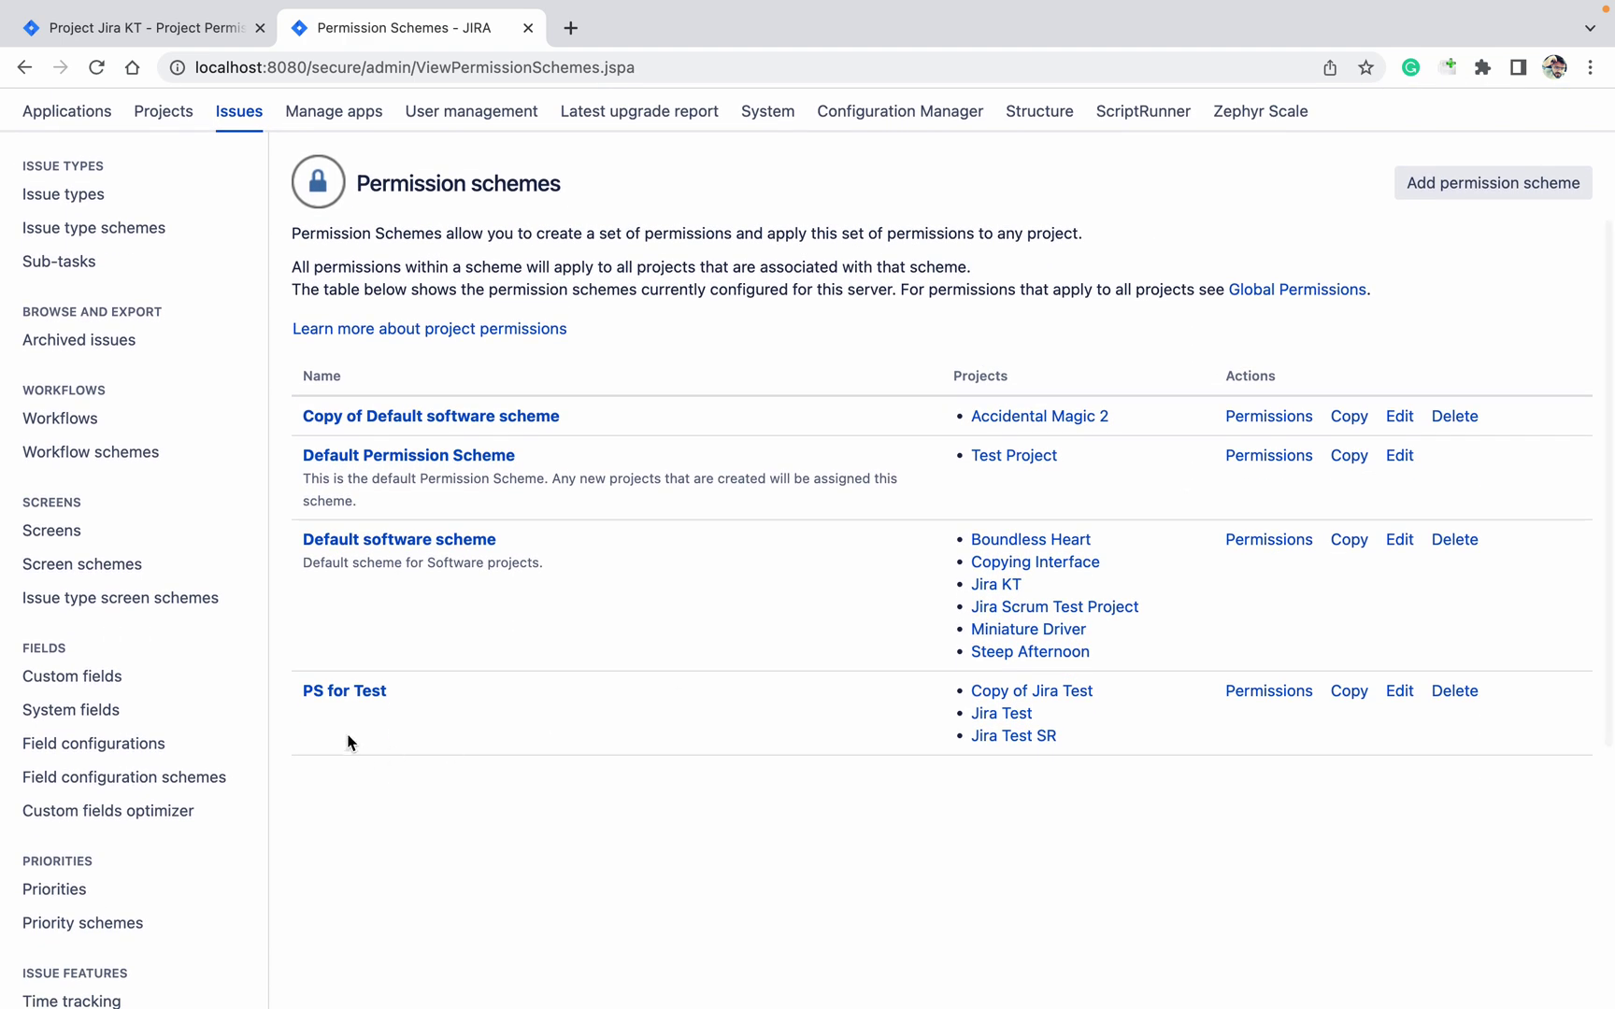
- Open the Jira Test project's settings and view what the PS for Test scheme grants
click(997, 714)
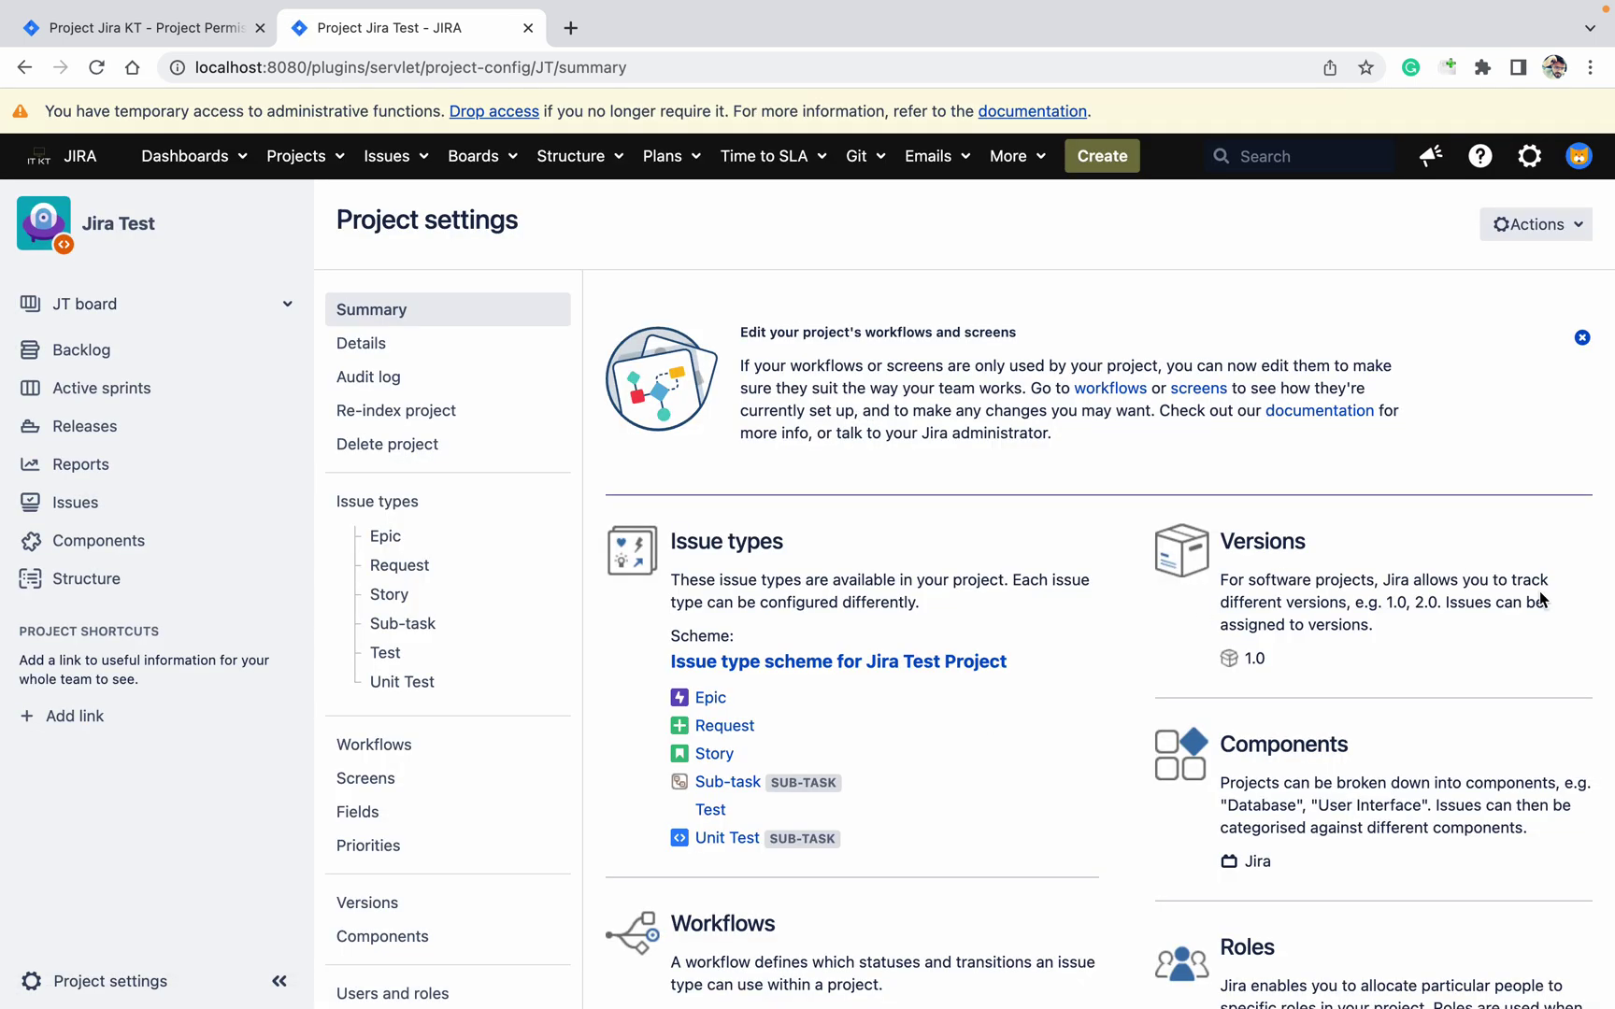
scroll(807, 550, down, 1)
scroll(808, 550, down, 4)
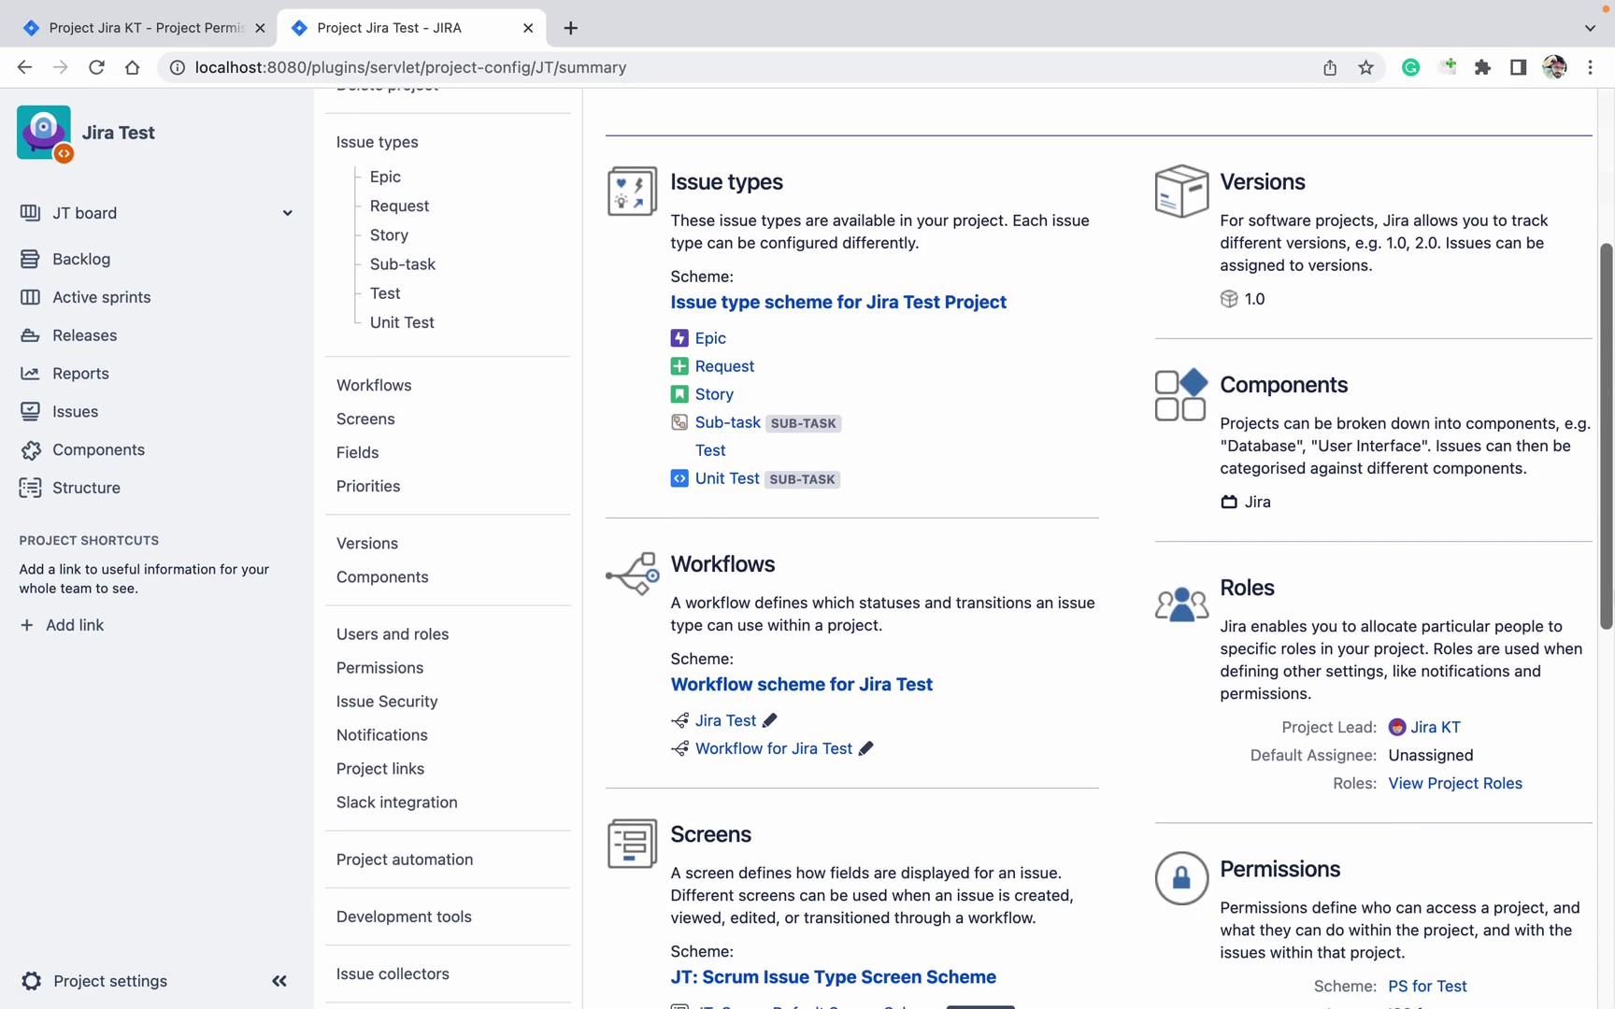
scroll(808, 550, down, 4)
scroll(970, 550, down, 2)
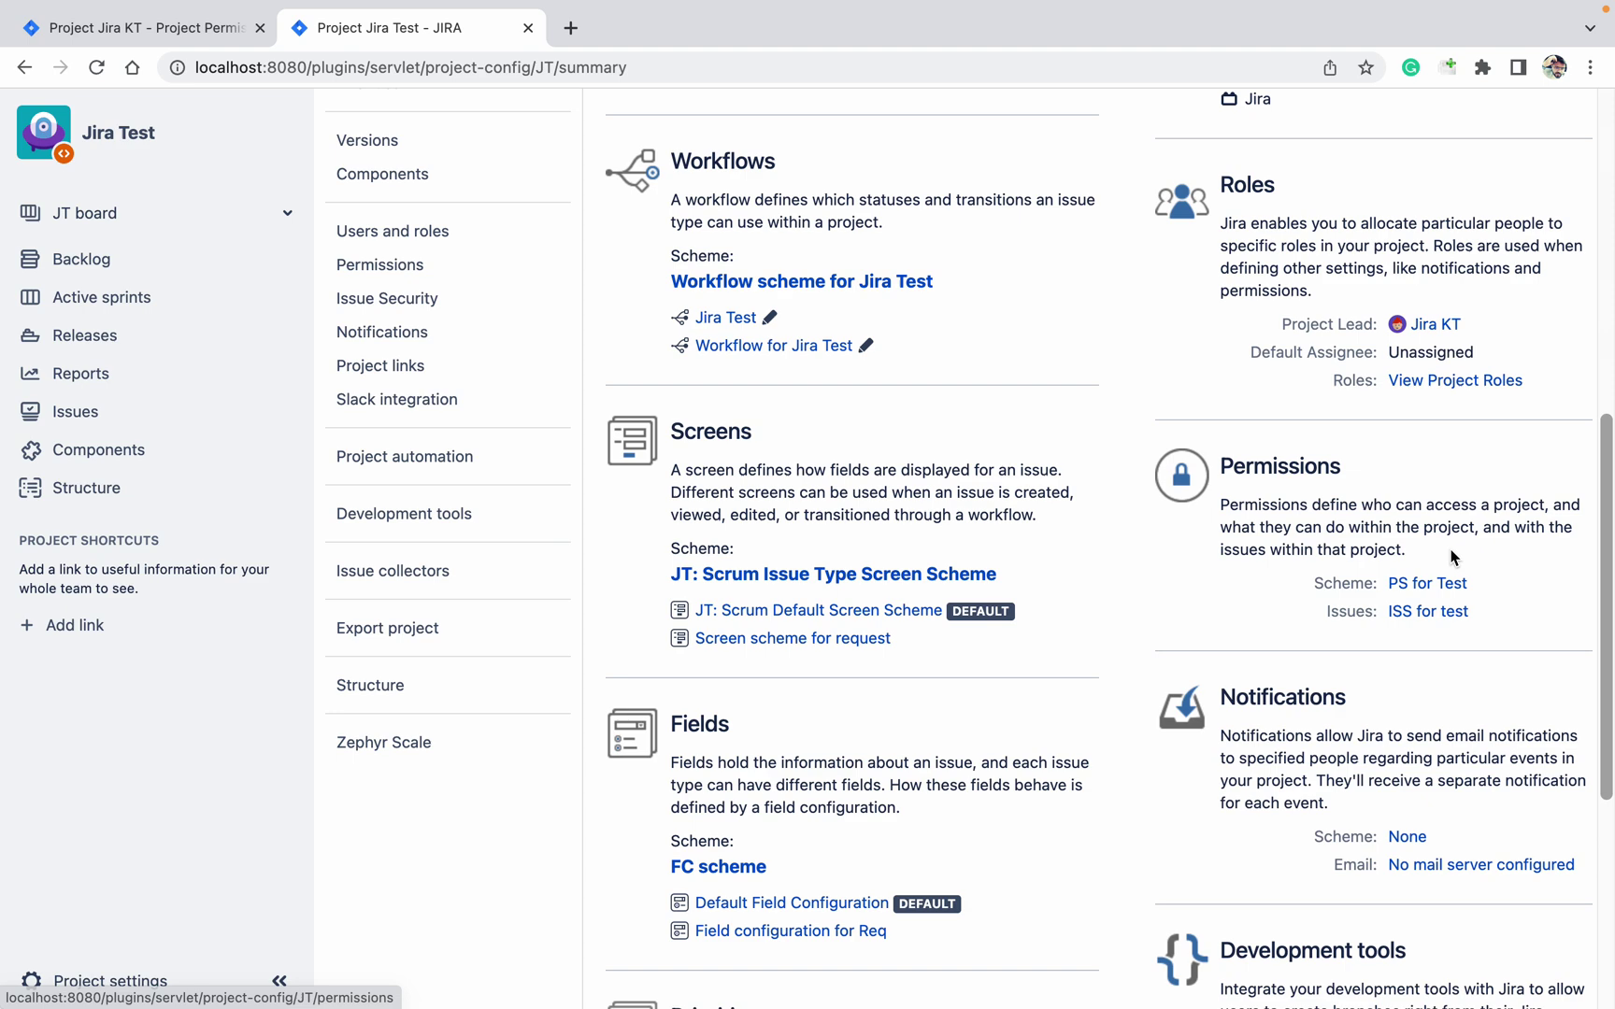
click(1450, 585)
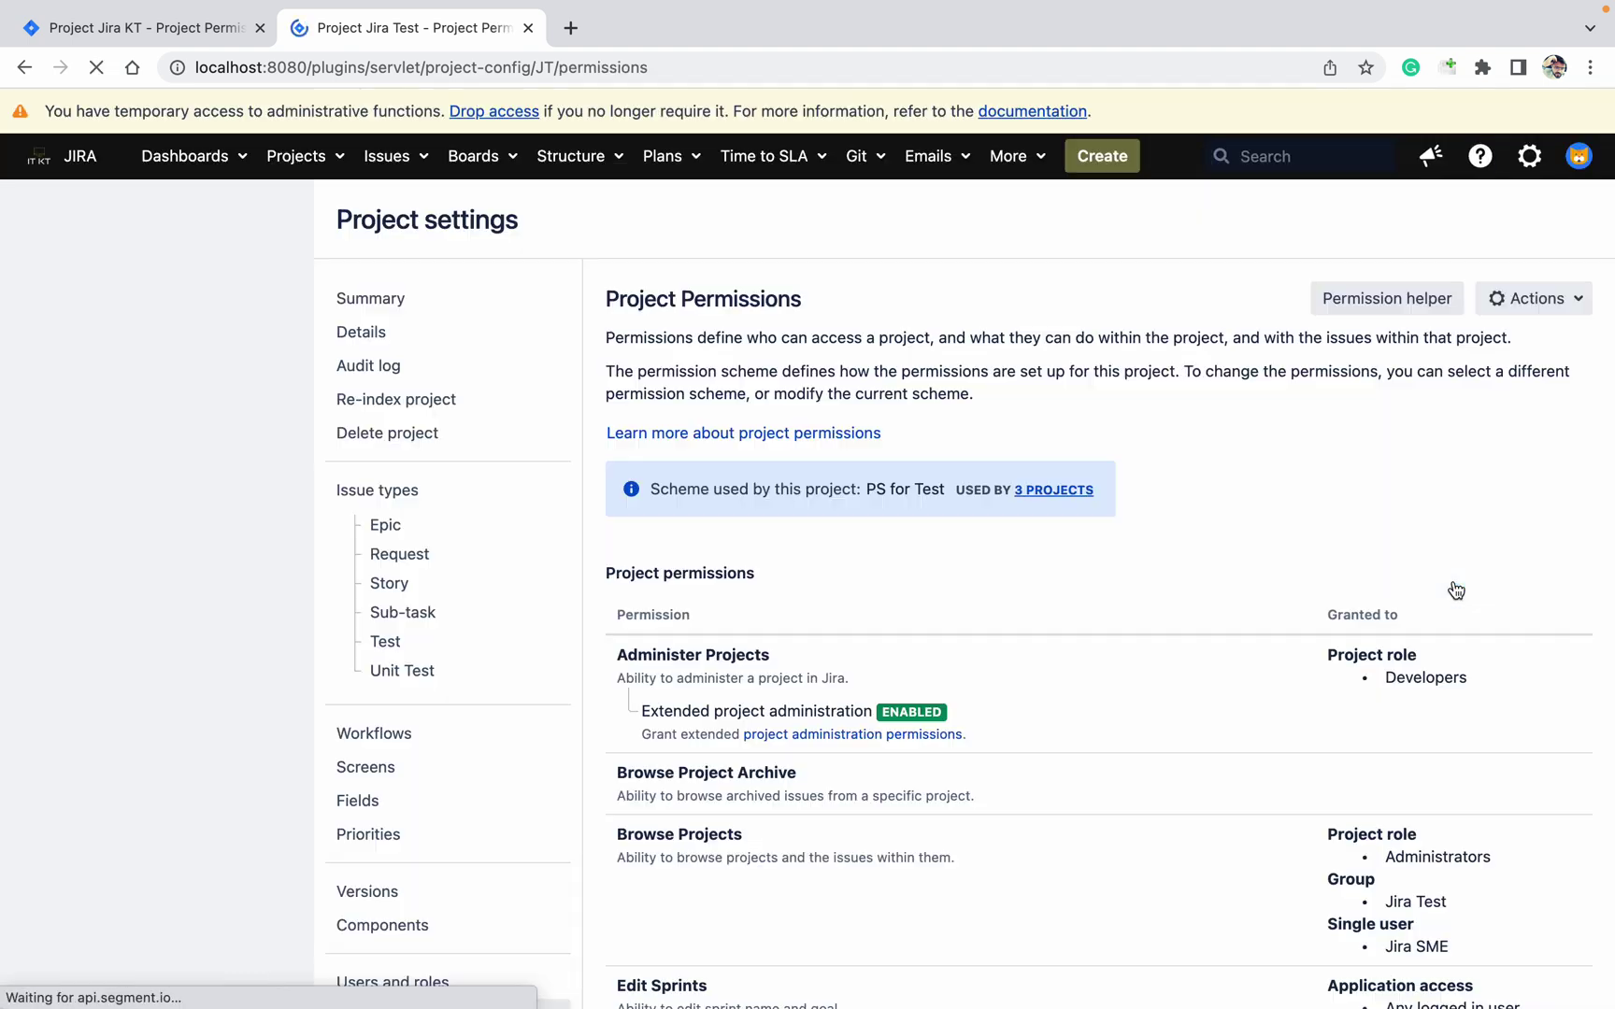
scroll(1454, 589, down, 1)
scroll(1455, 590, down, 1)
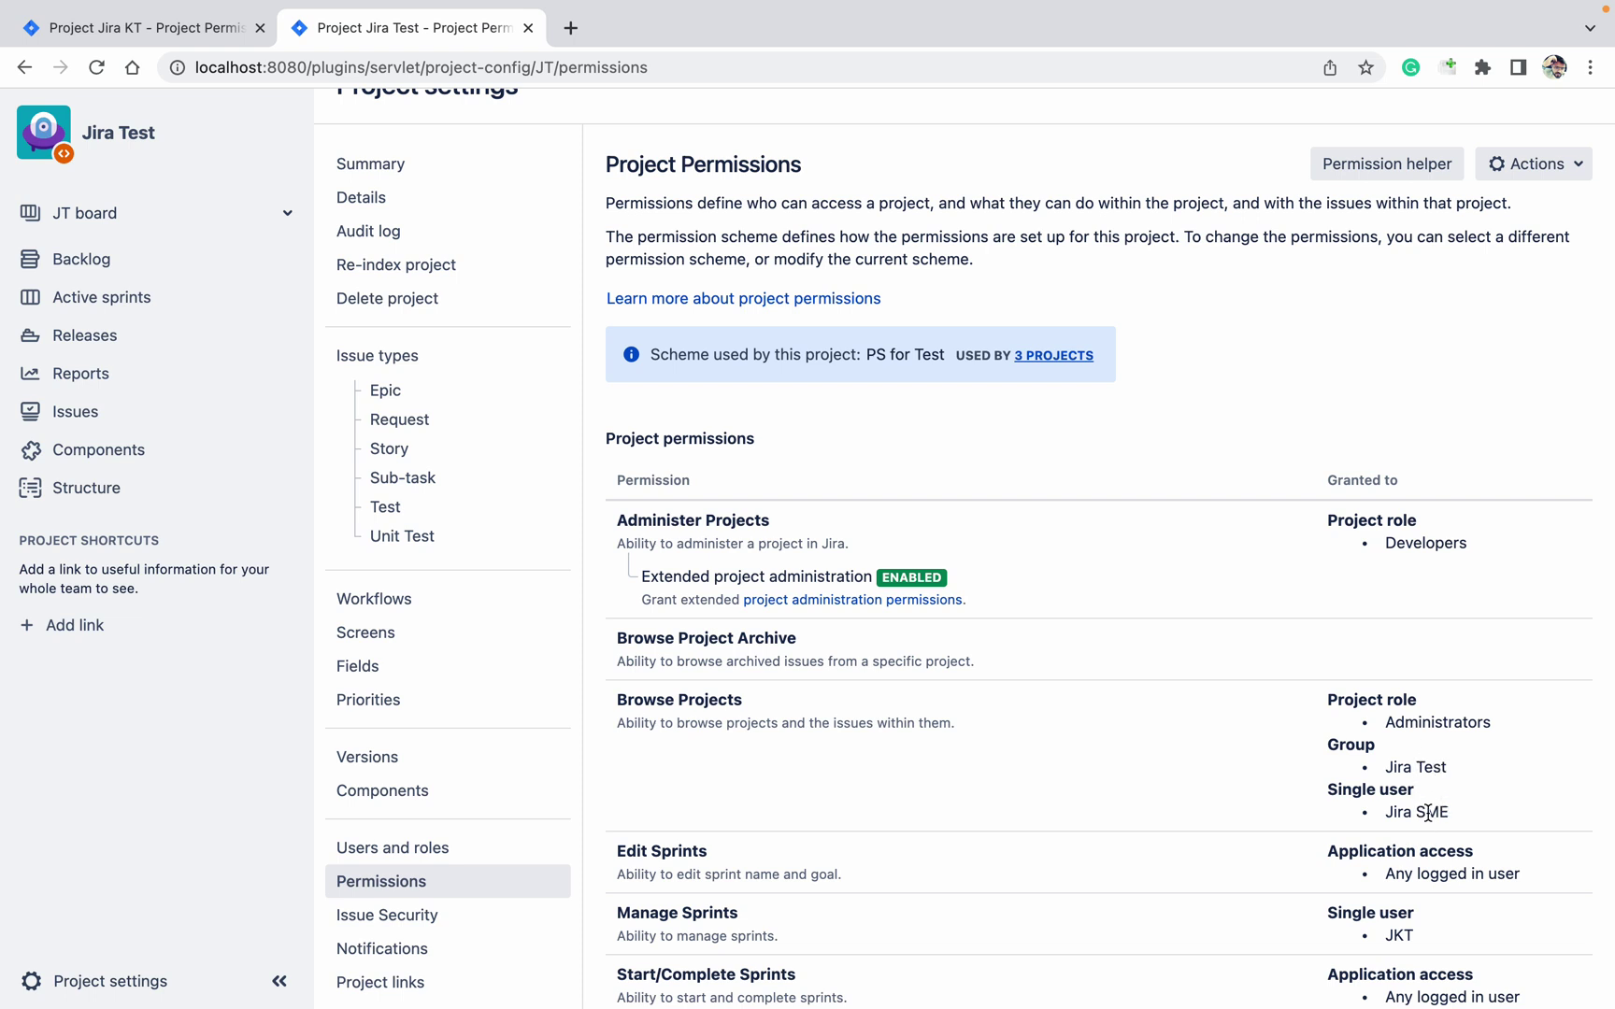
scroll(1425, 746, up, 2)
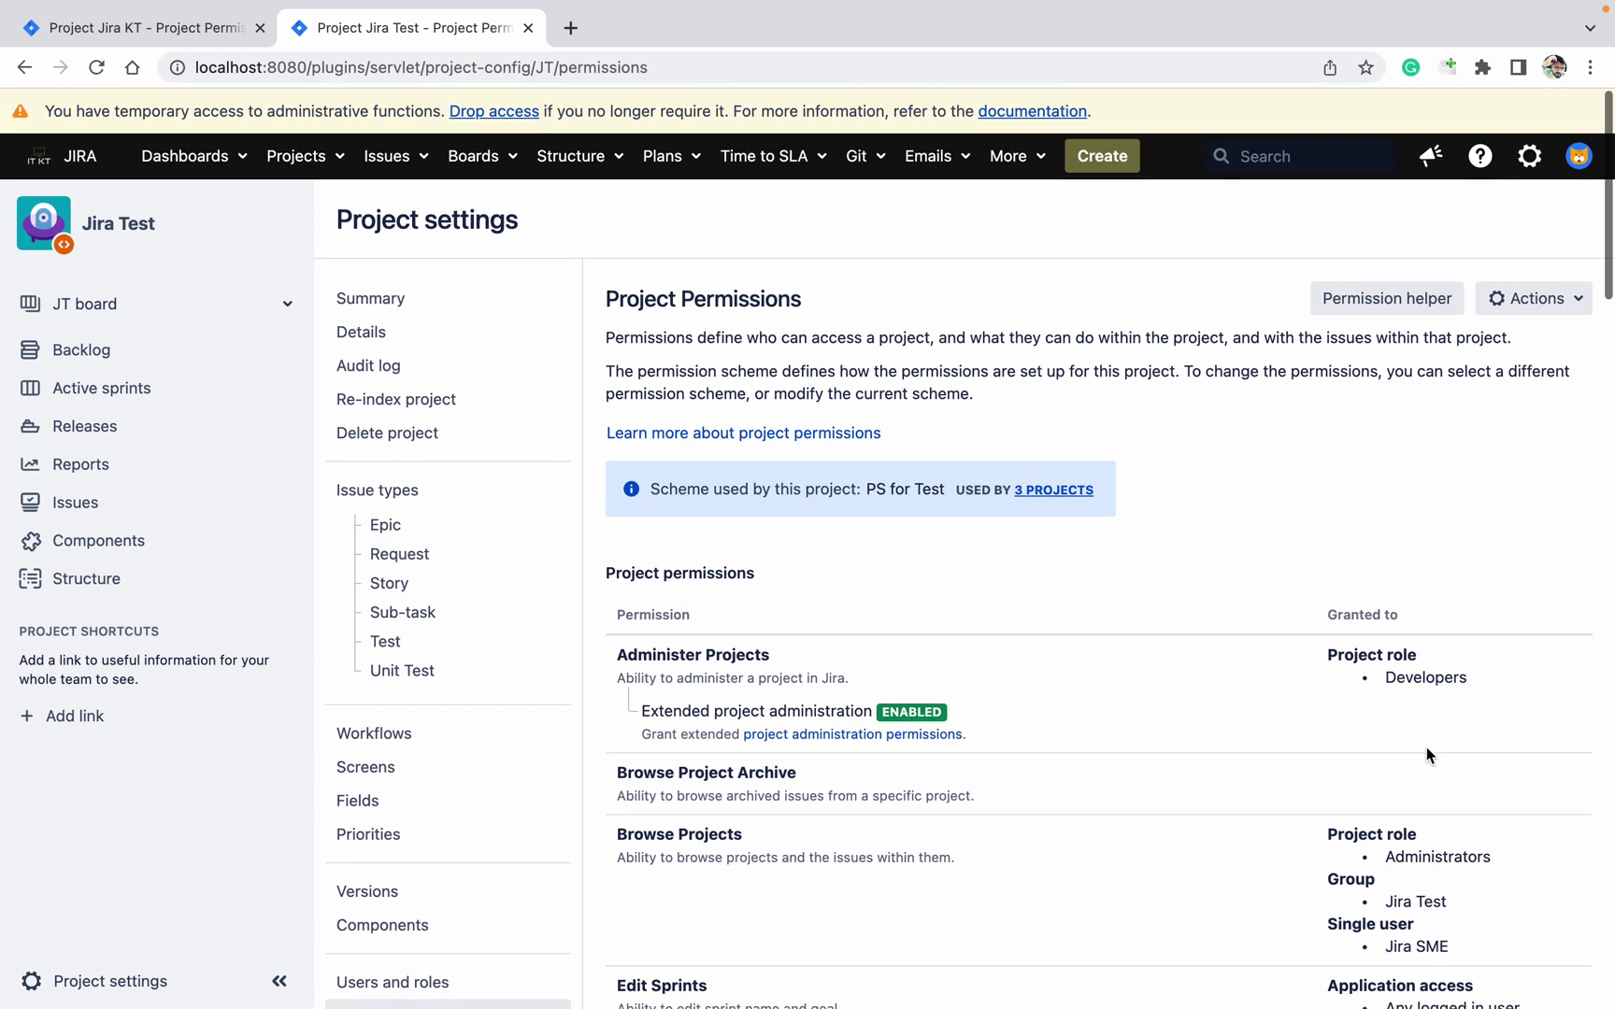
- Open the full project list in a new tab, then return to Jira Test's permissions
click(300, 156)
middle_click(434, 531)
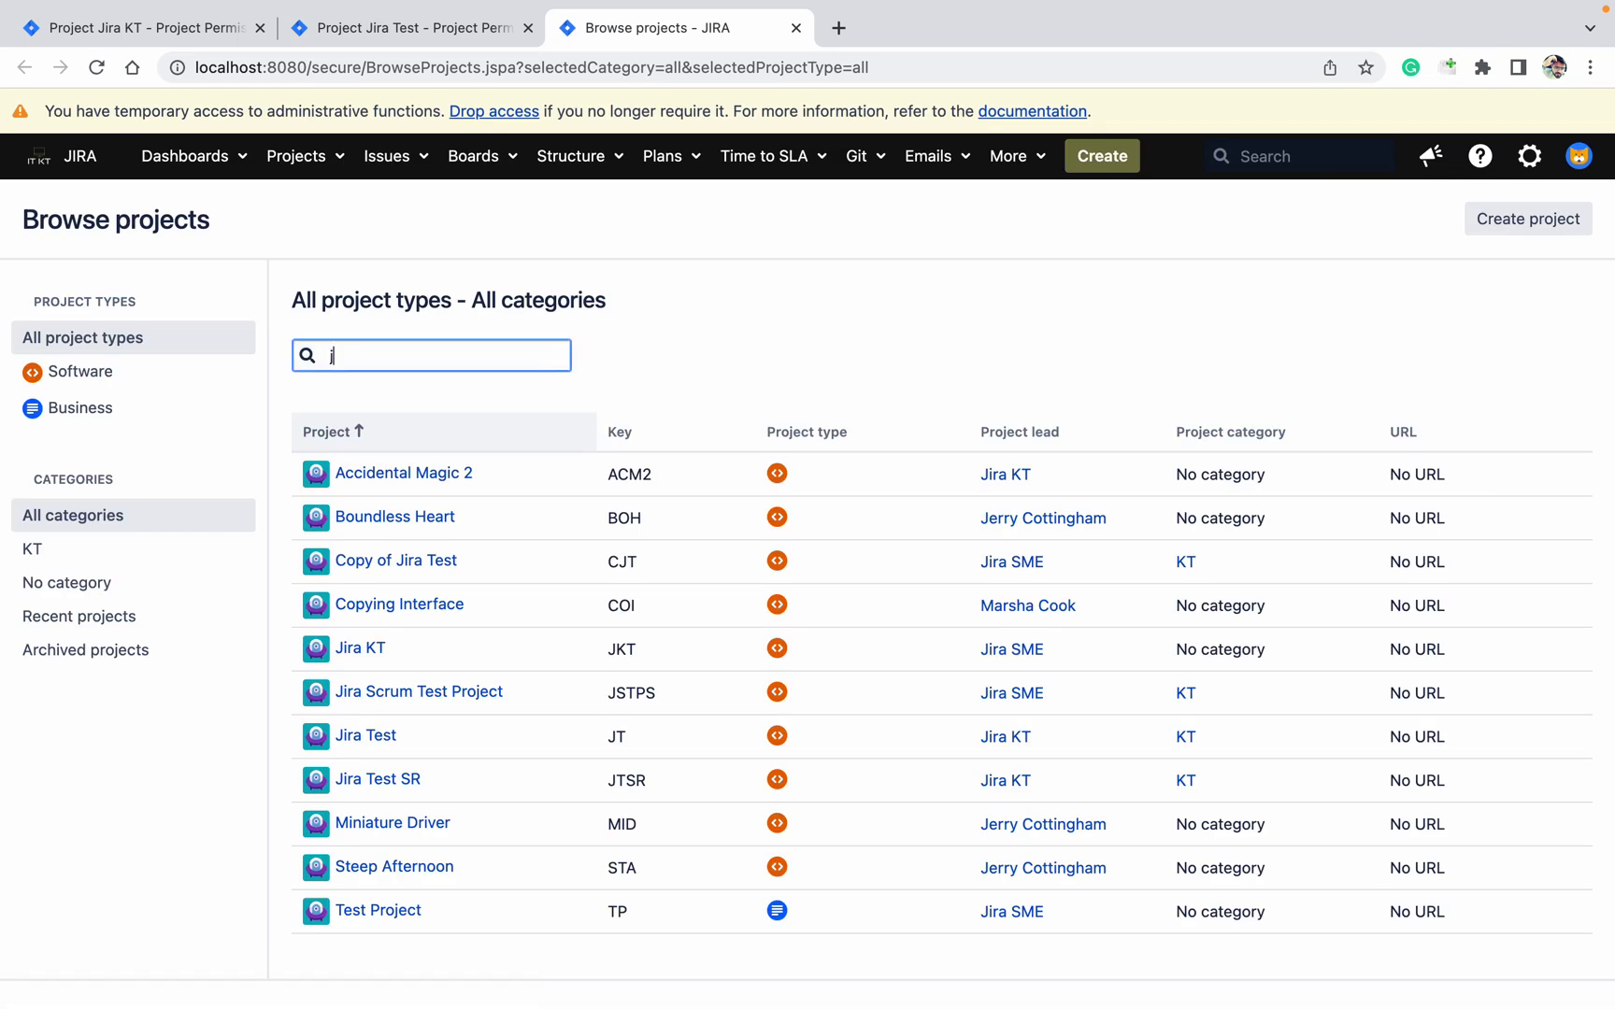
text(ira test)
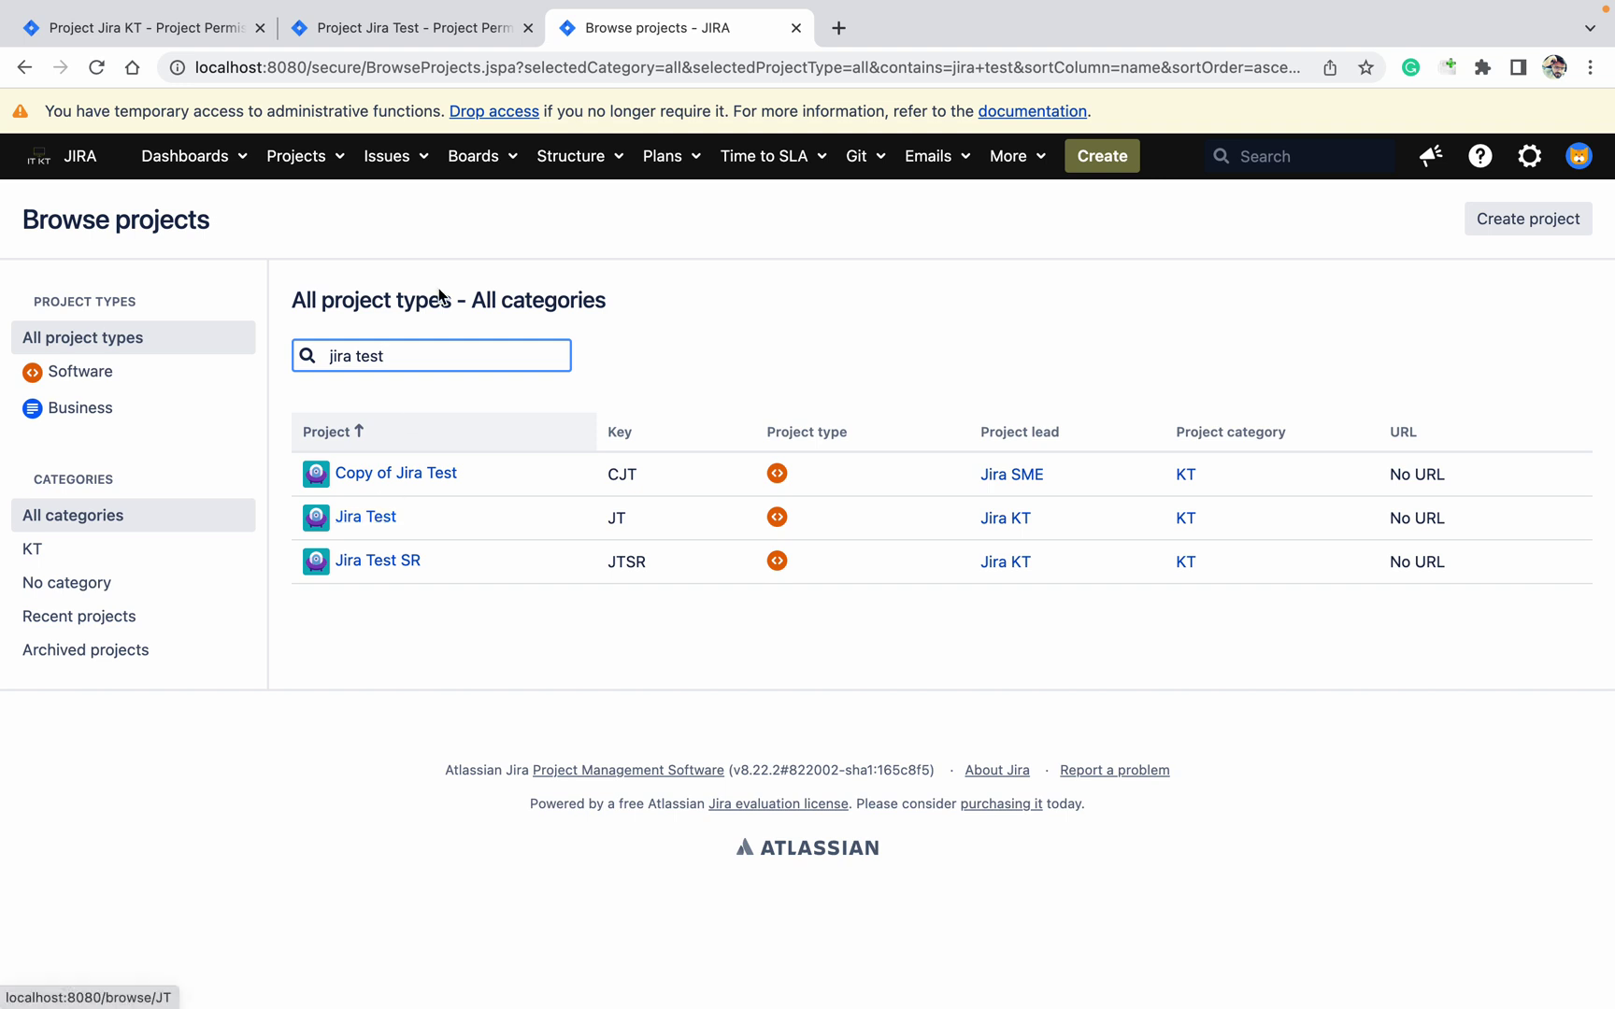
click(415, 28)
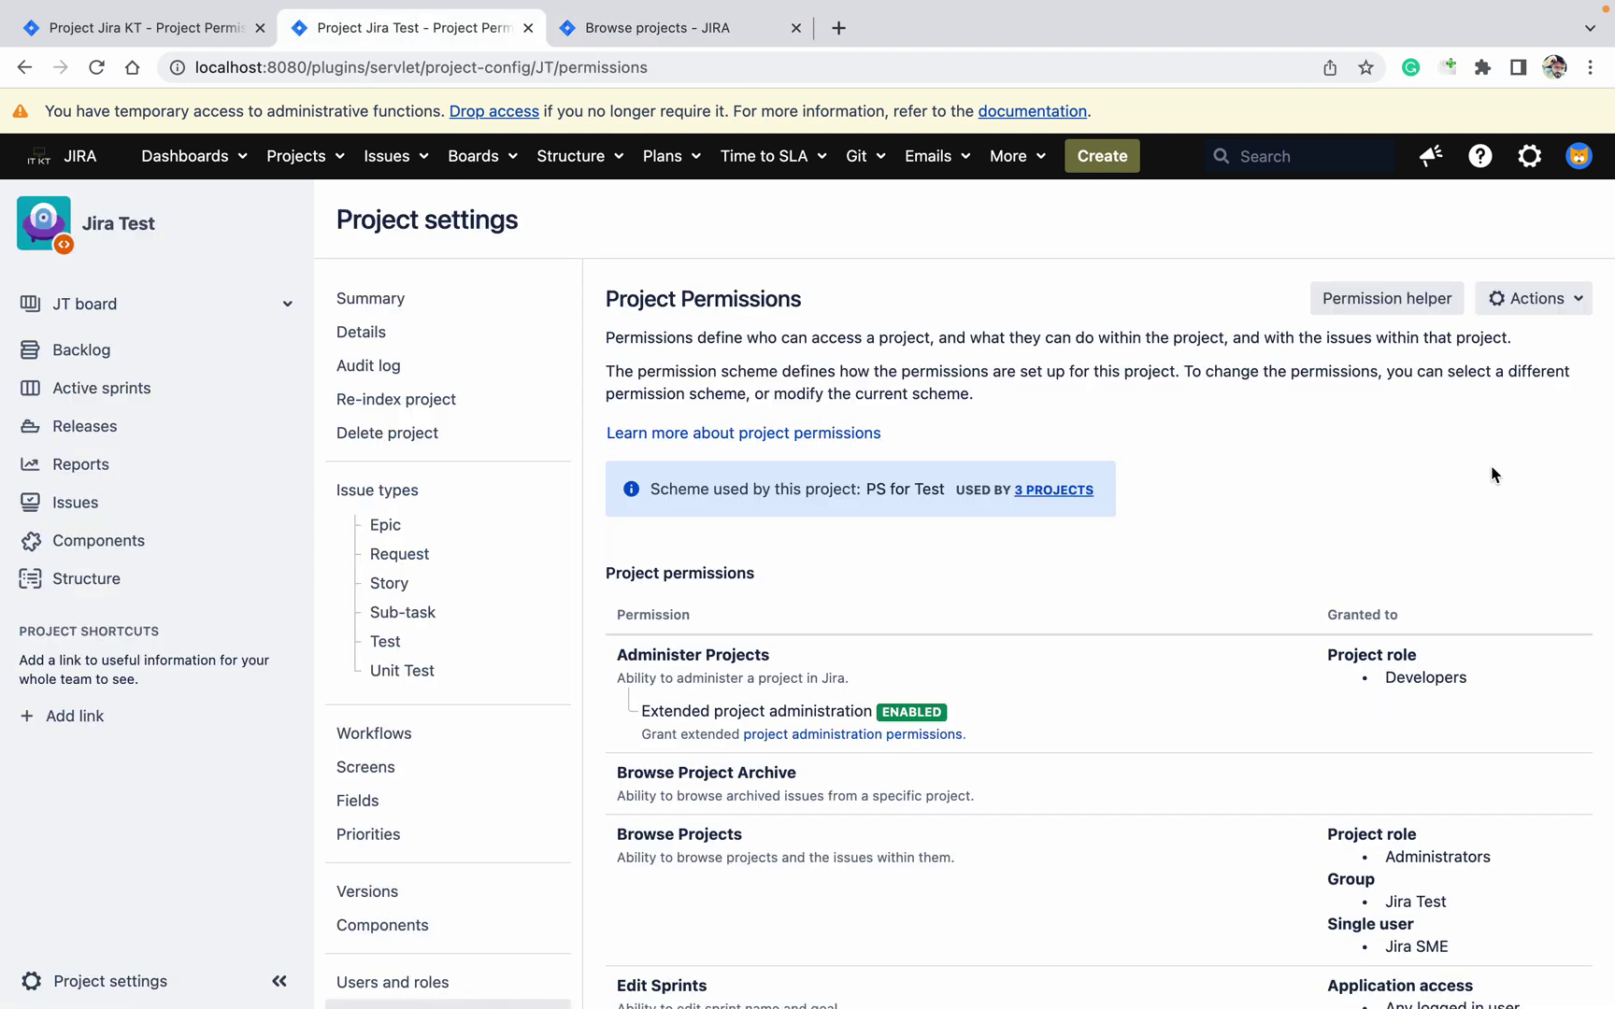
- Start editing the PS for Test permission scheme via Actions > Edit permissions
click(1534, 301)
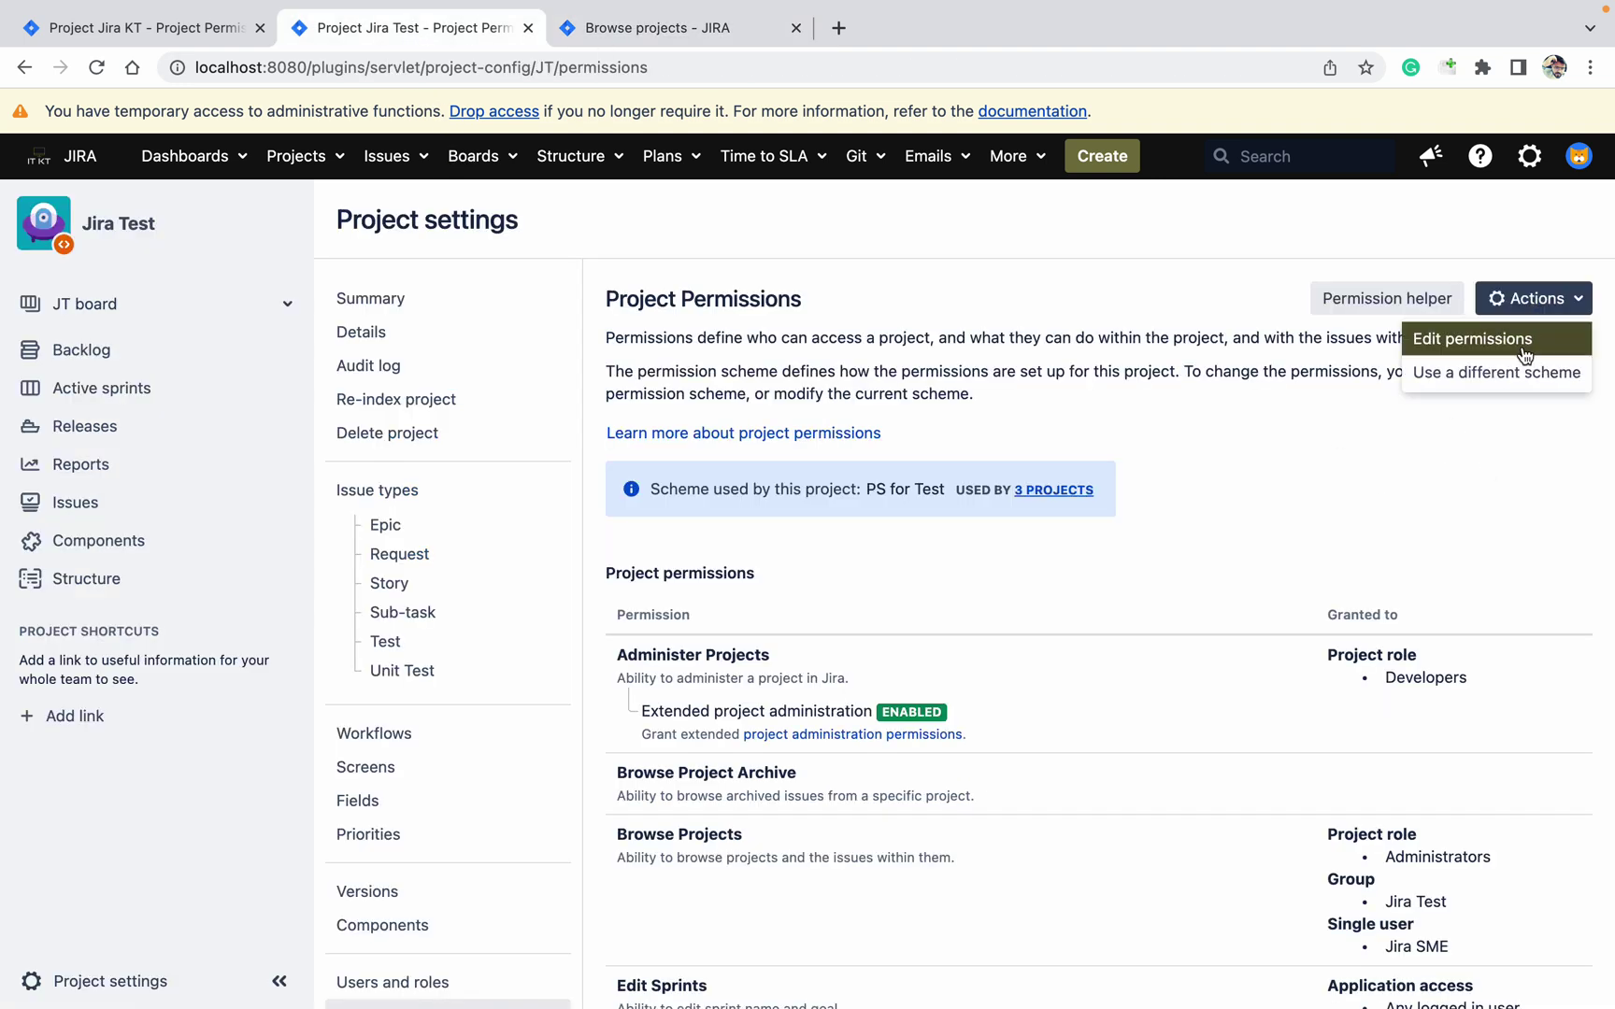
click(1522, 346)
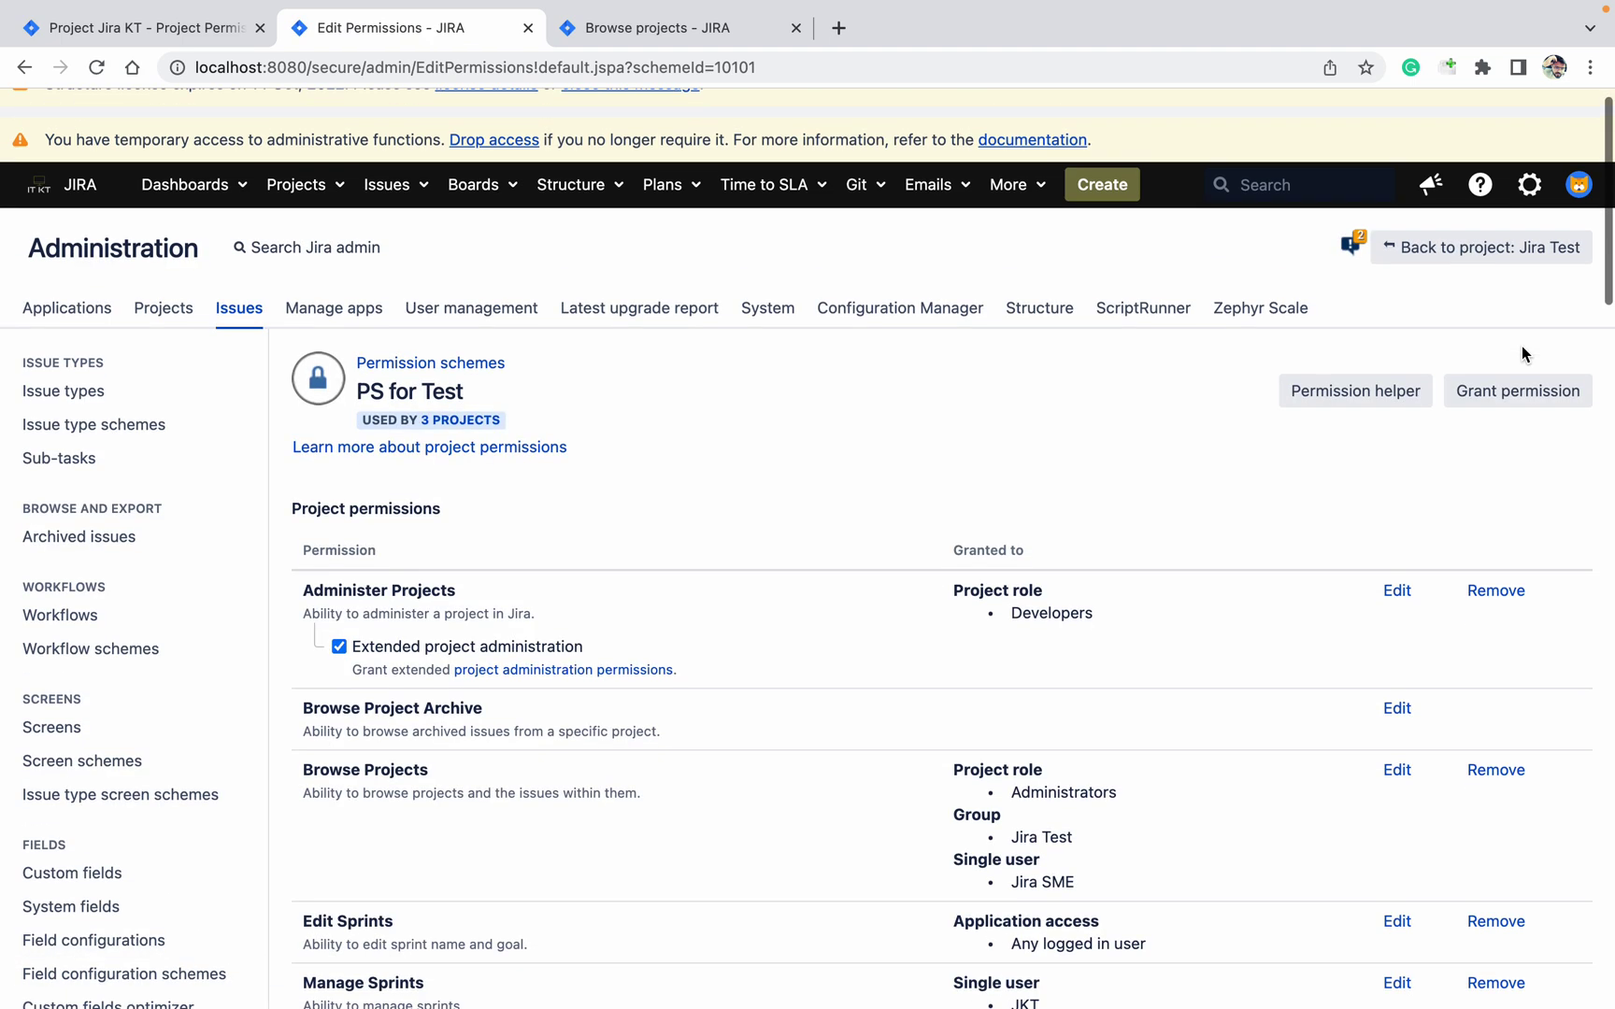
scroll(1522, 346, down, 2)
scroll(1521, 346, down, 1)
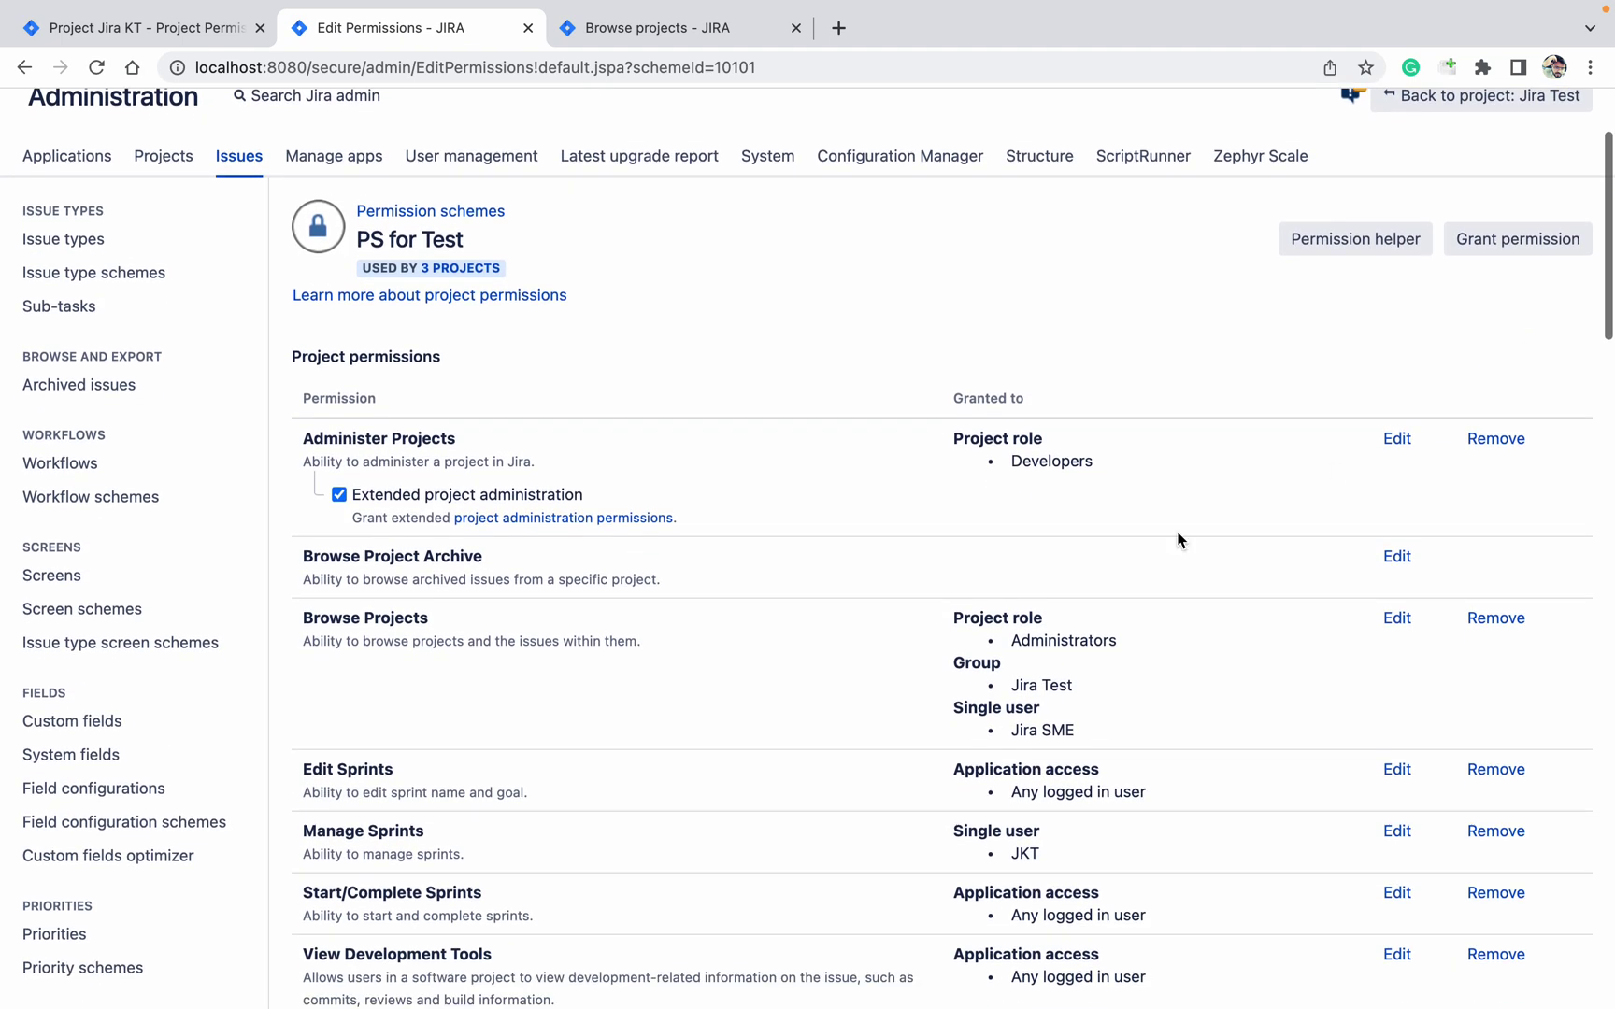
- Remove all Browse Projects grants (Administrators, Jira Test, Jira SME) from PS for Test
click(1497, 618)
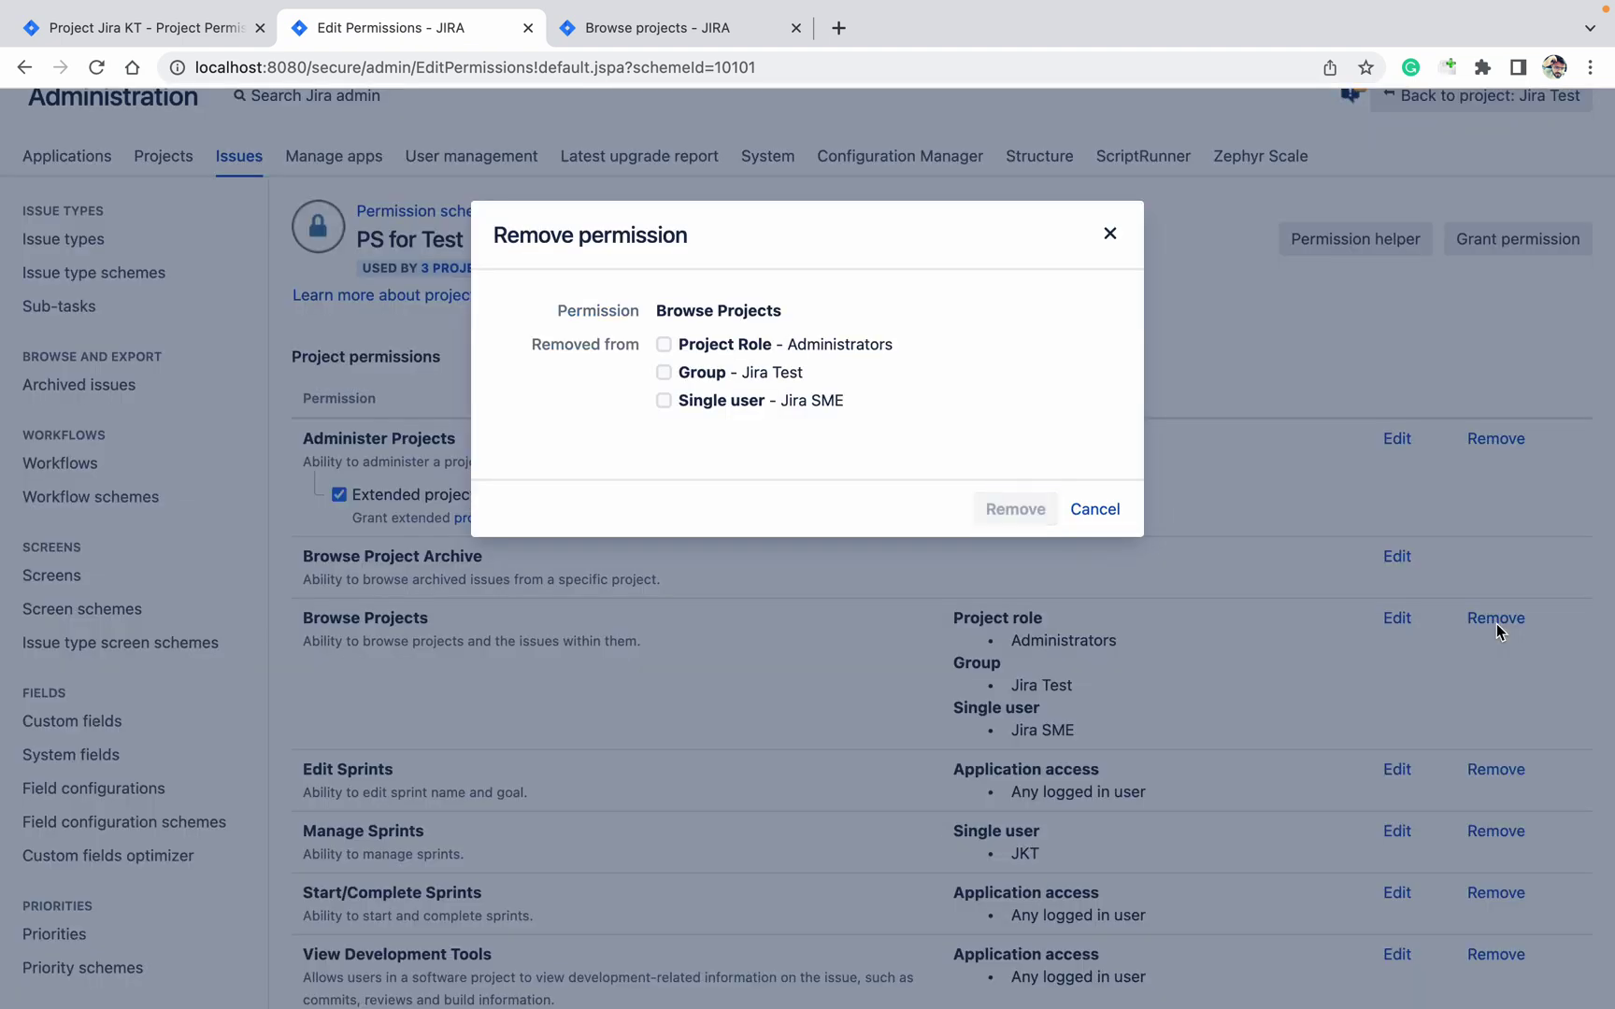
click(664, 345)
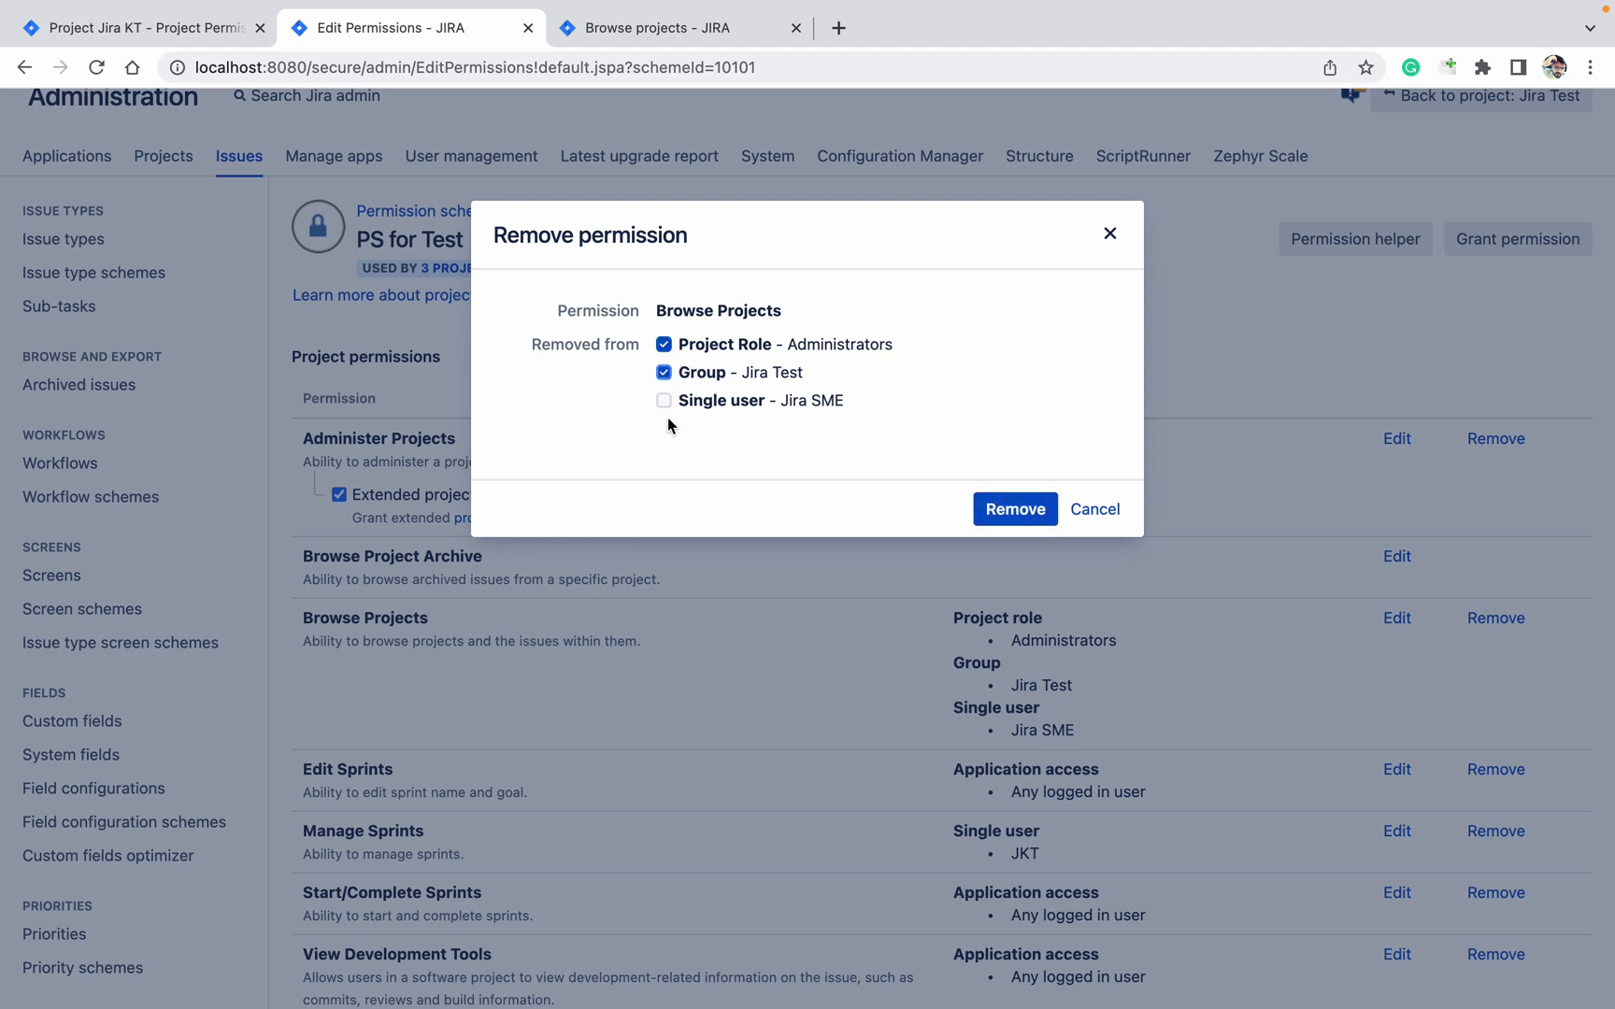
click(663, 400)
click(1015, 509)
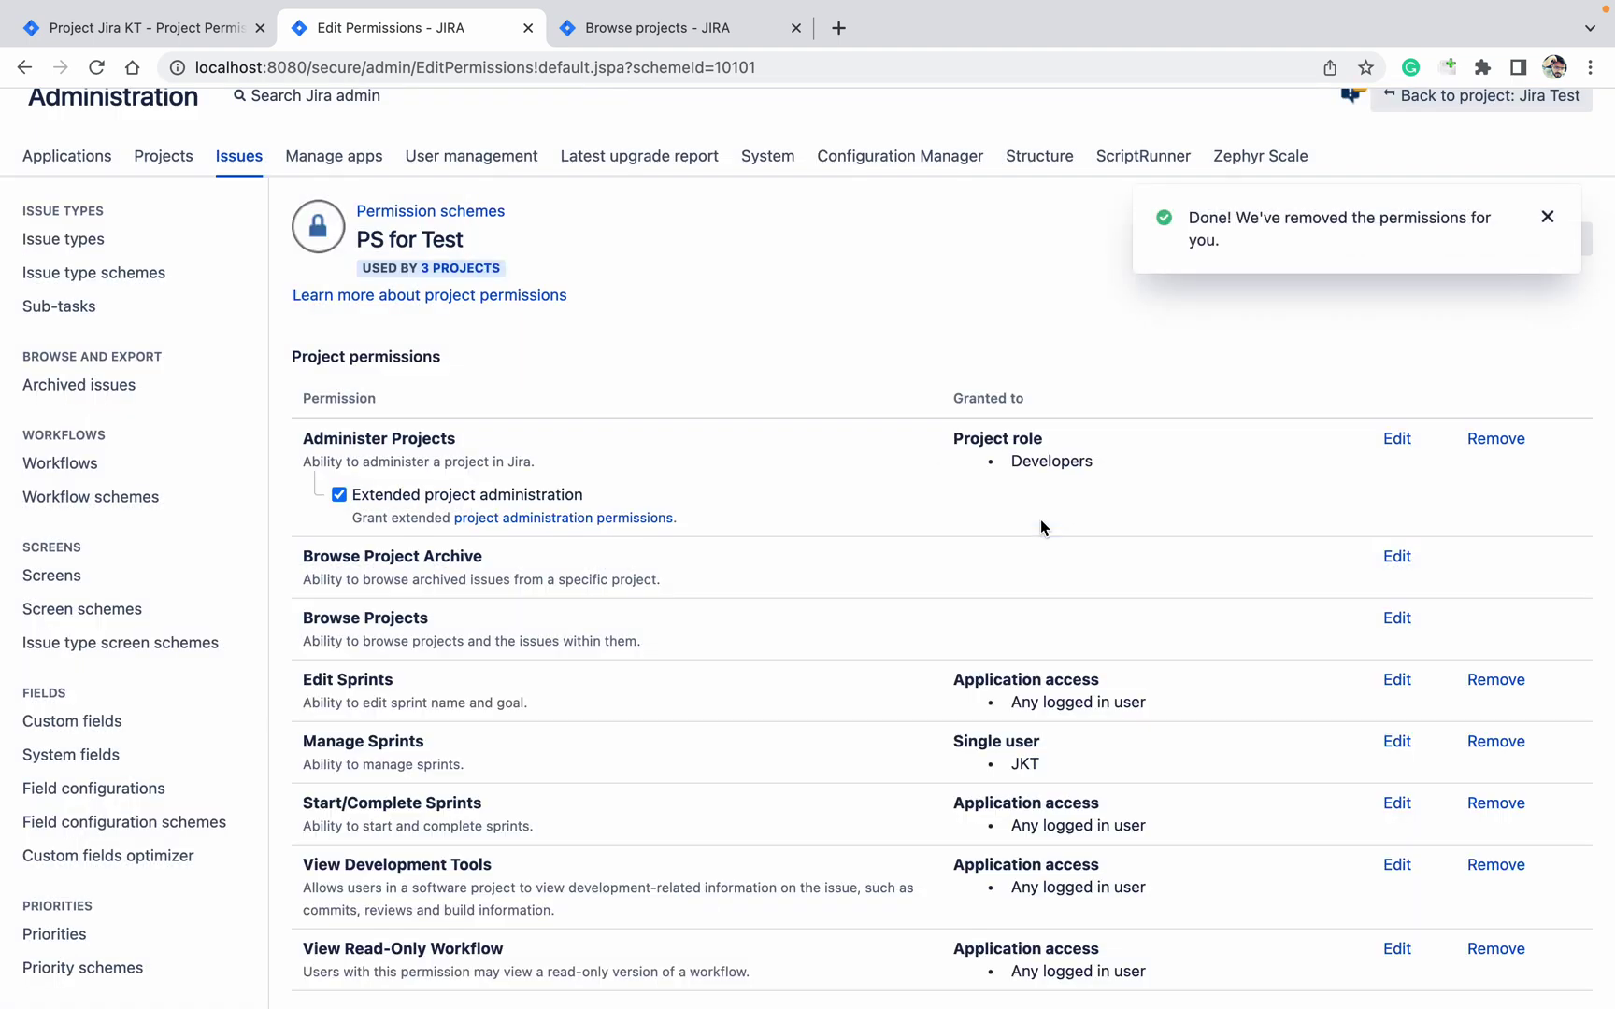
click(1551, 220)
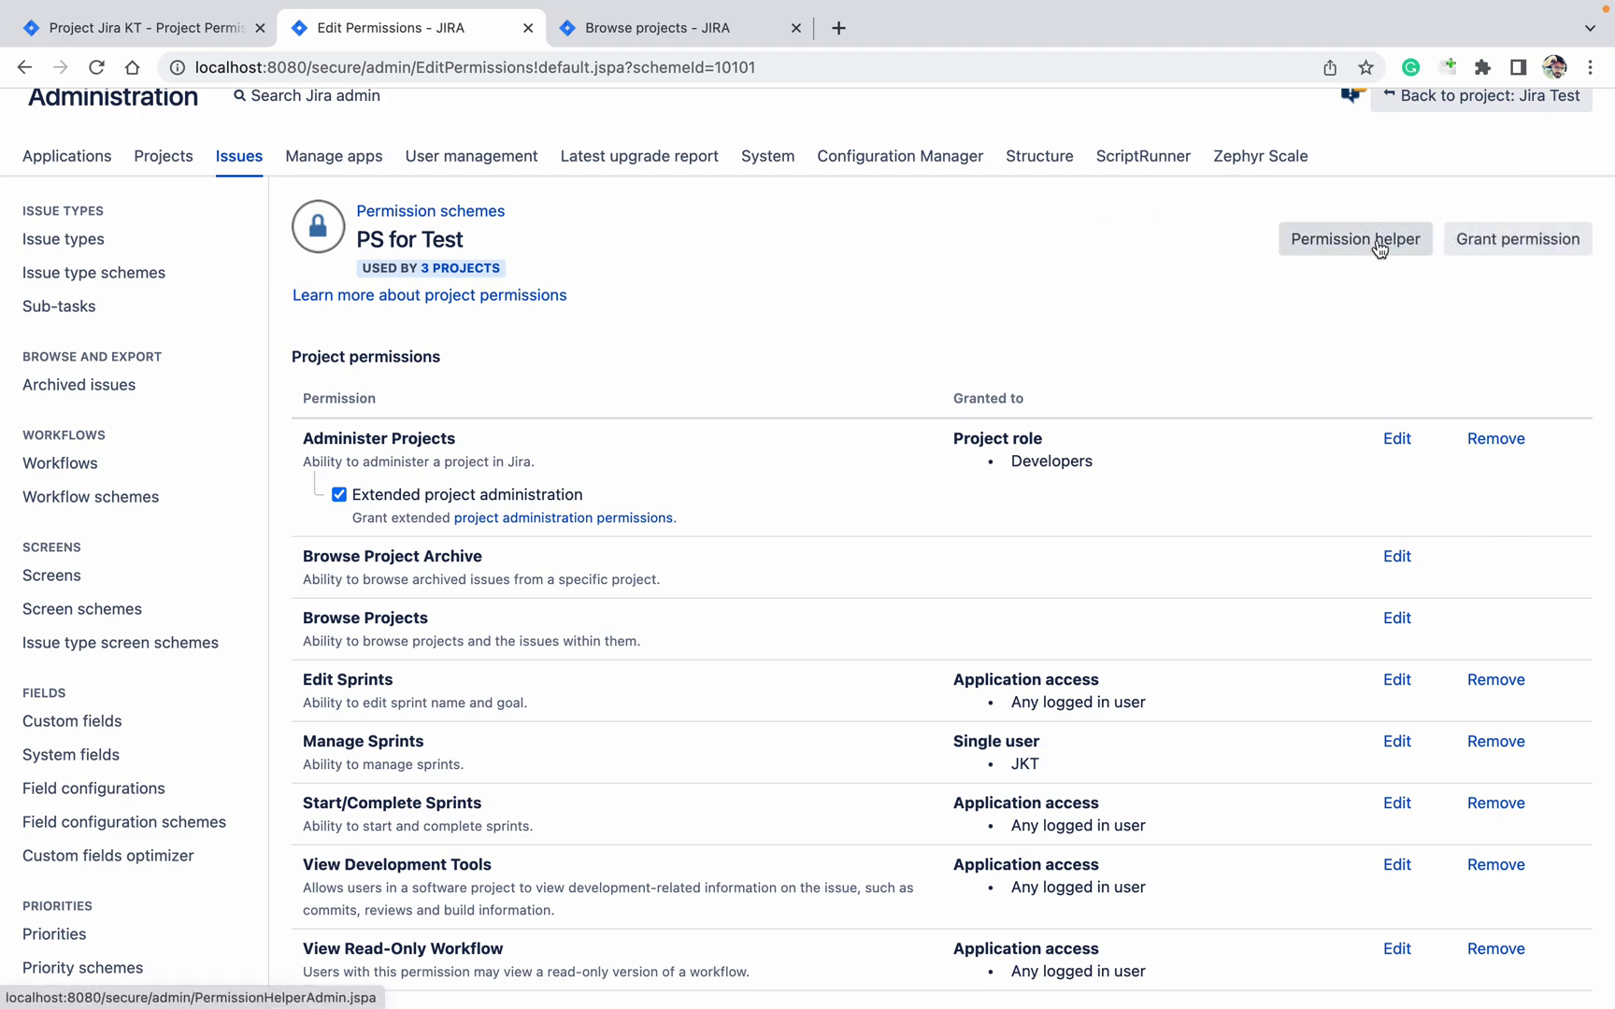
- In the grant-permission form, choose single user Jira KT as the grantee
click(1507, 237)
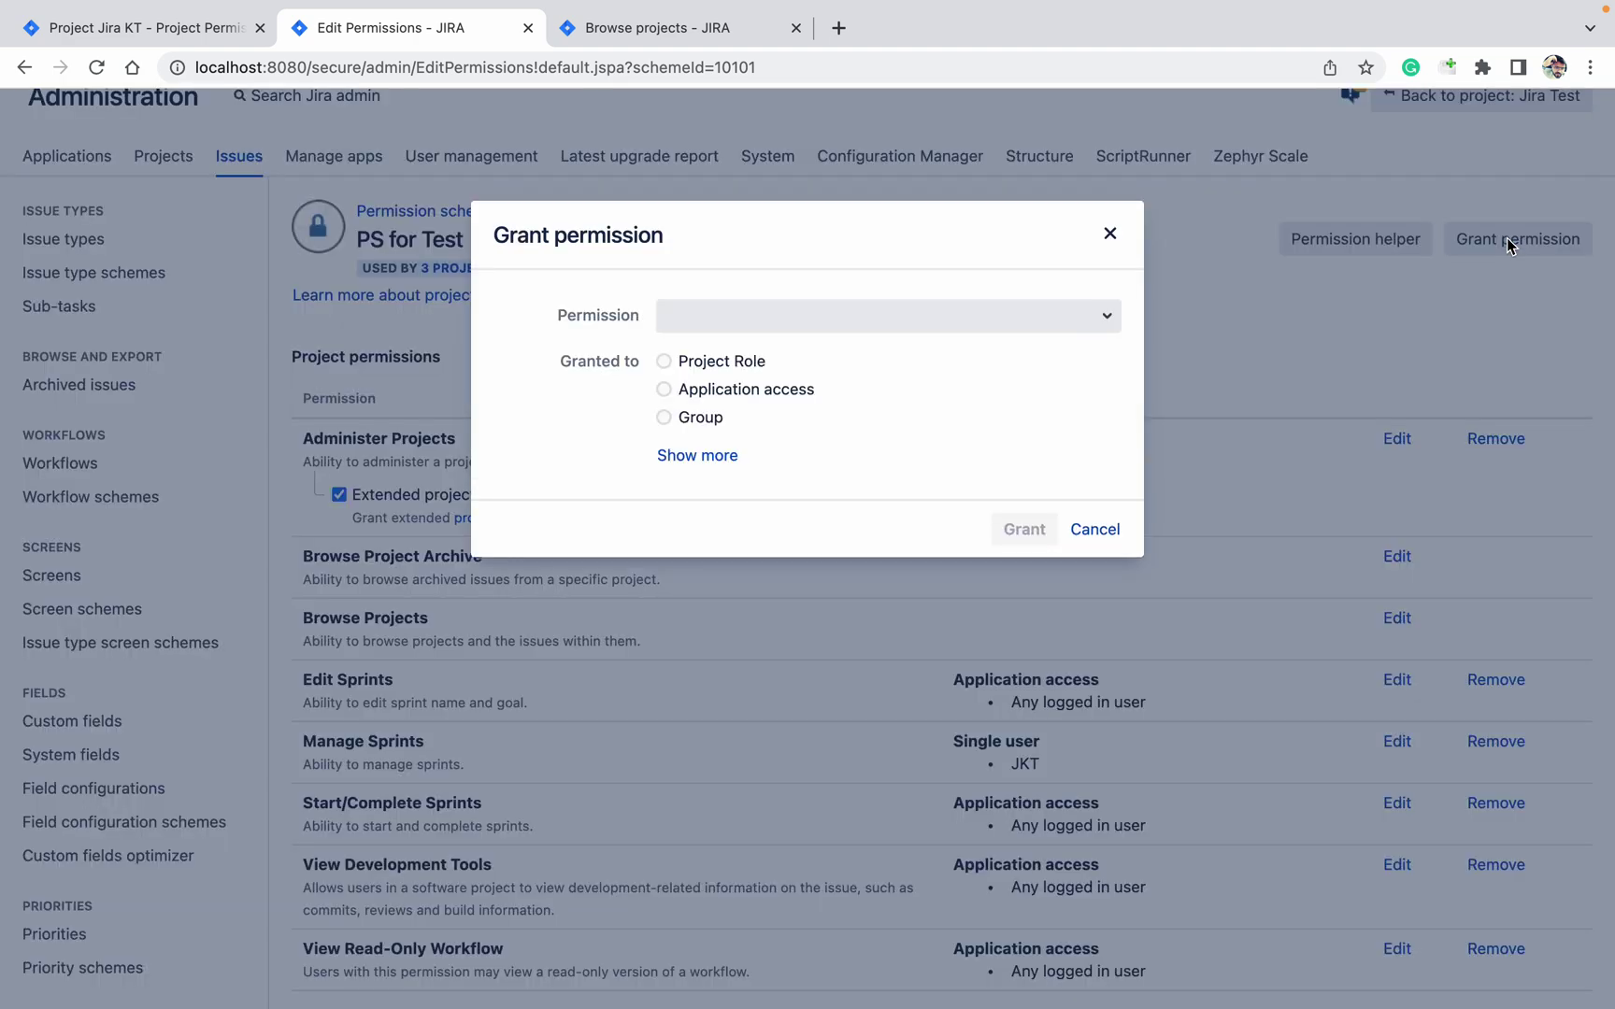
click(698, 456)
click(719, 476)
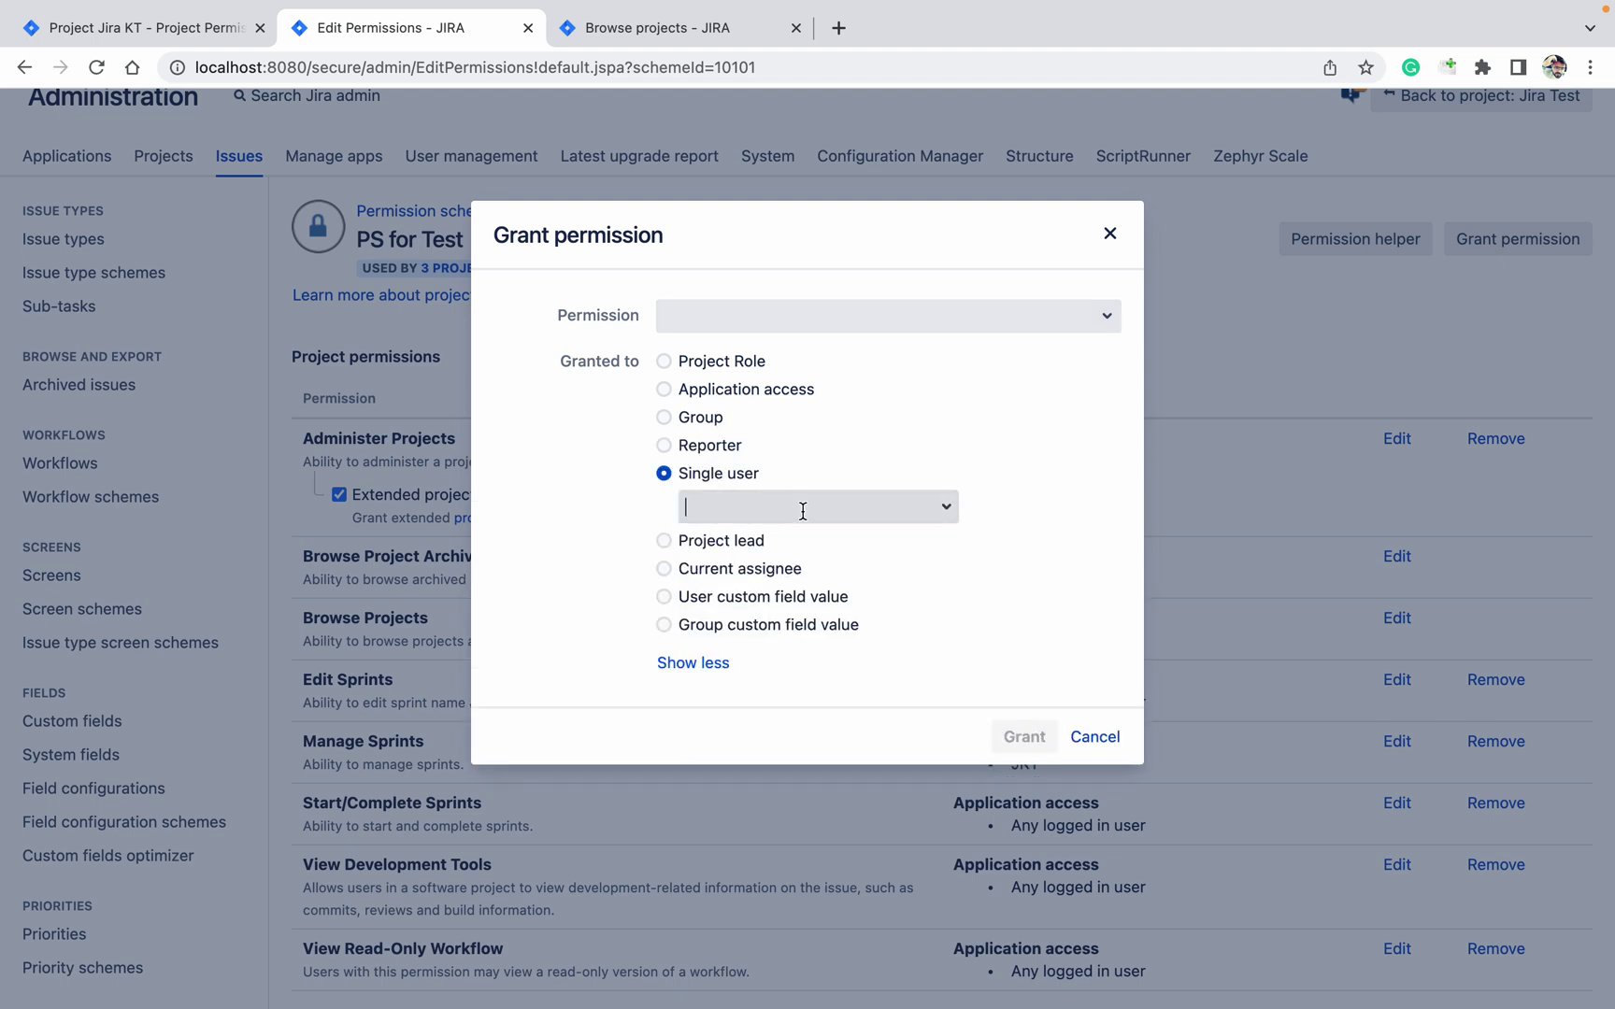
click(800, 508)
text(jira k)
key(Return)
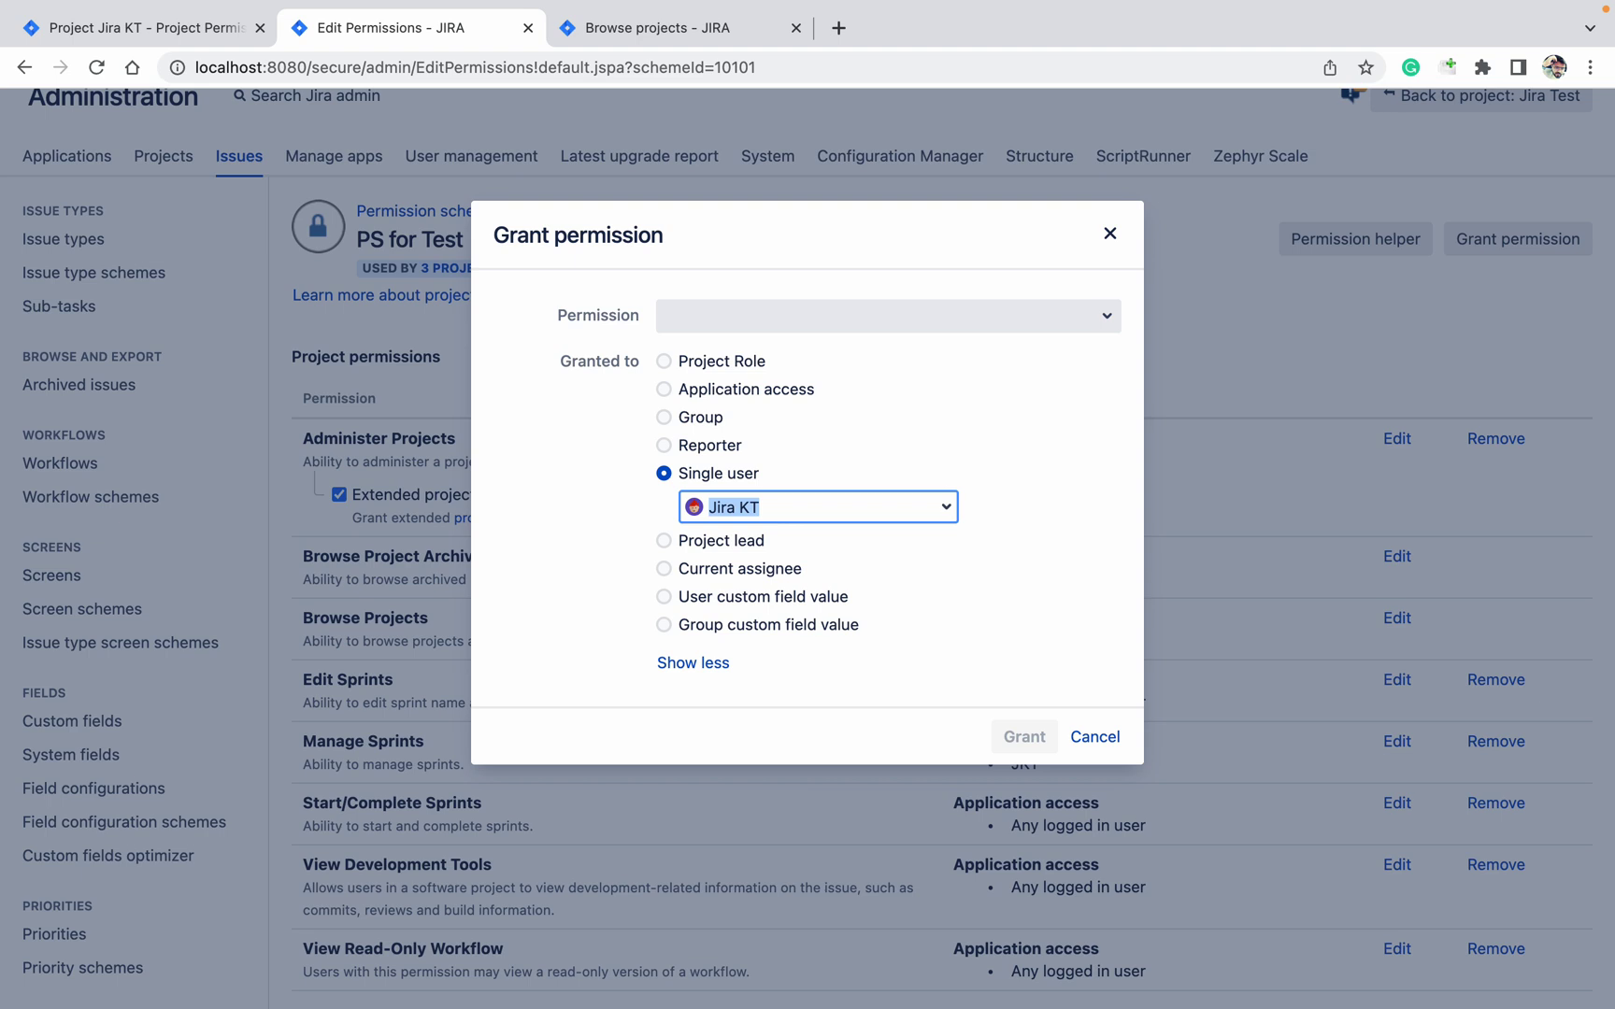
click(969, 604)
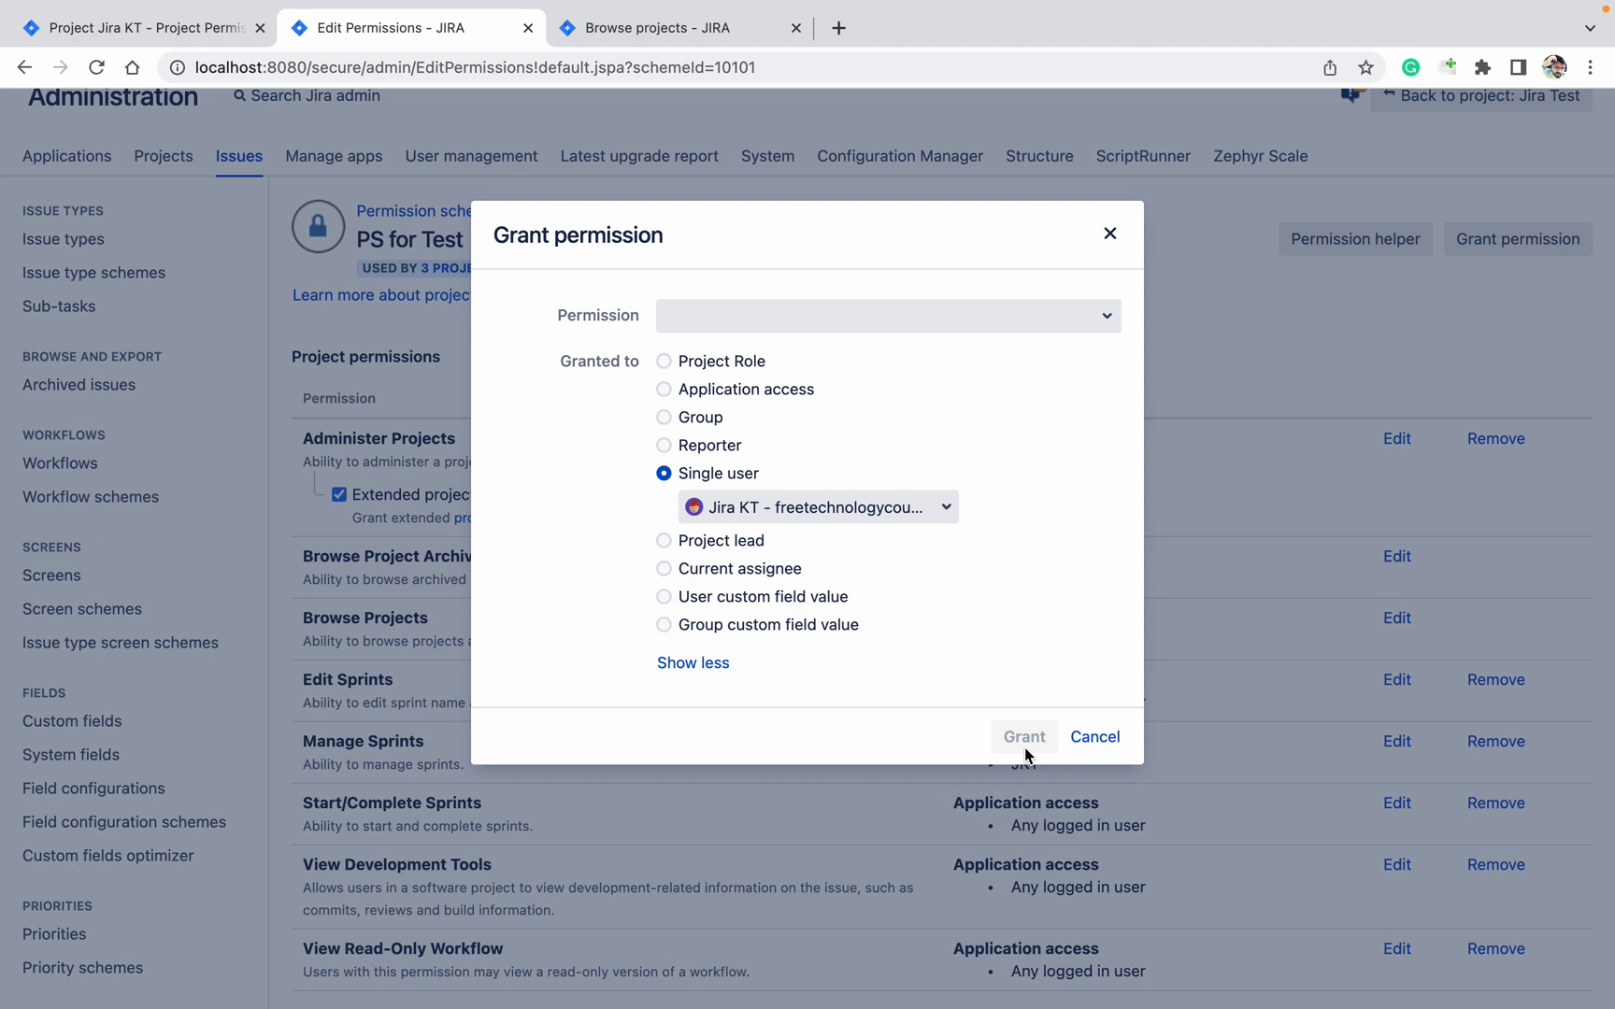
- Grant the Browse Projects permission to Jira KT
click(772, 315)
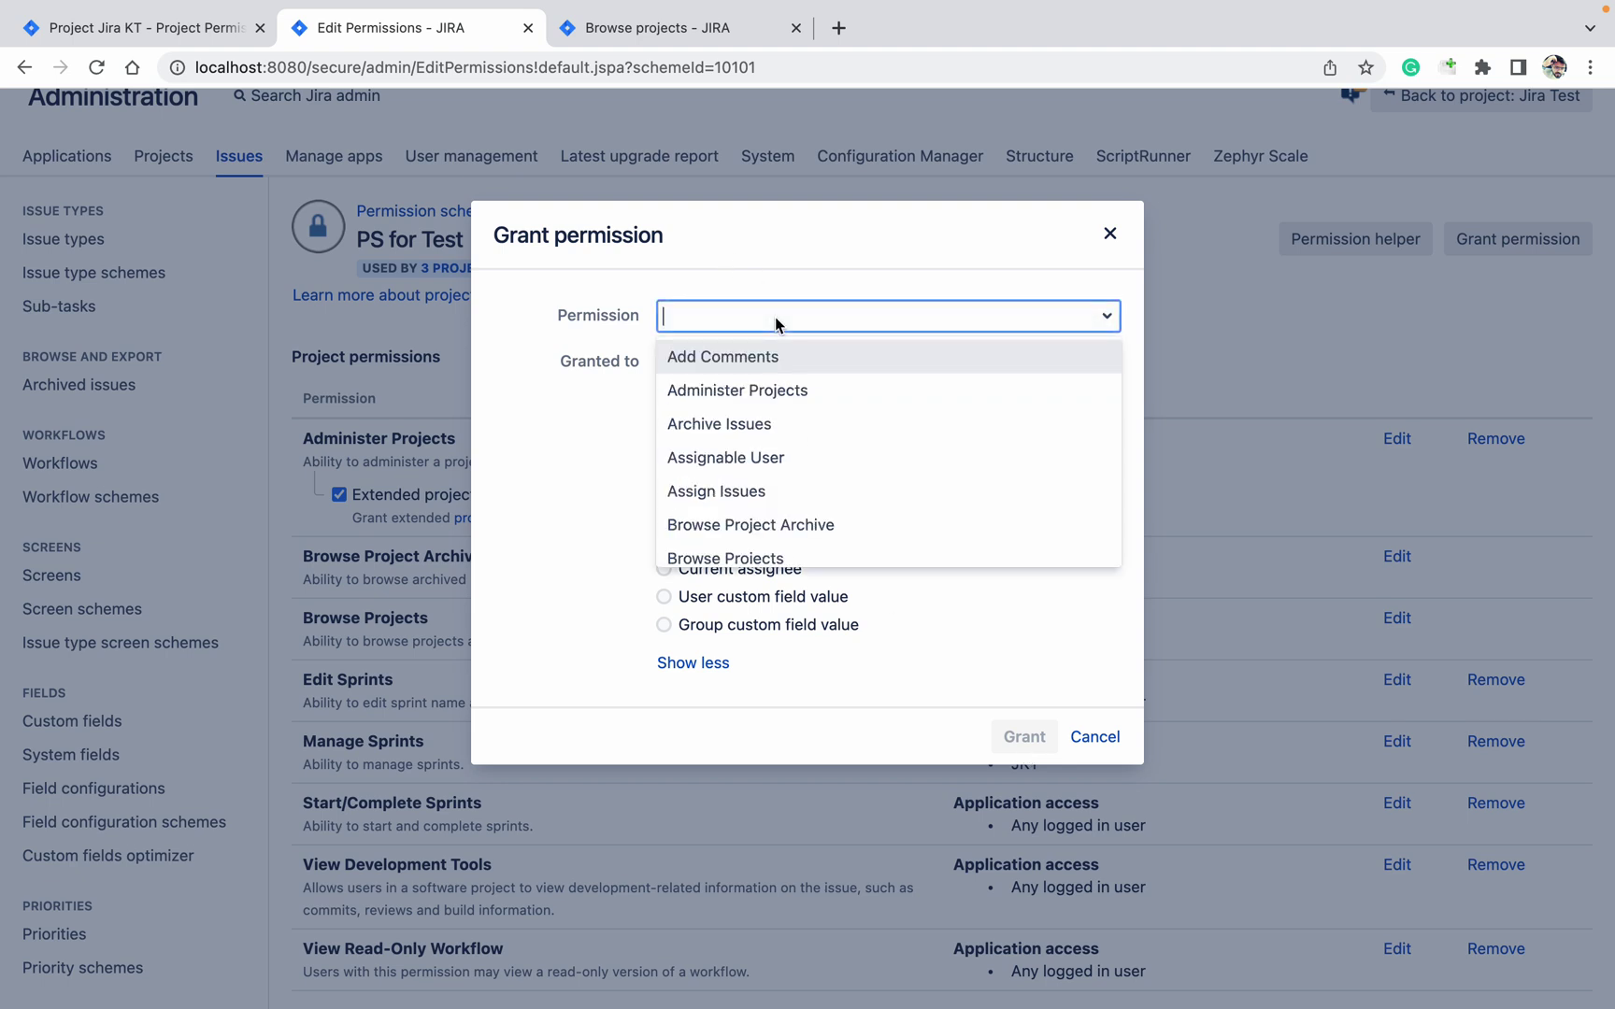
text(bro)
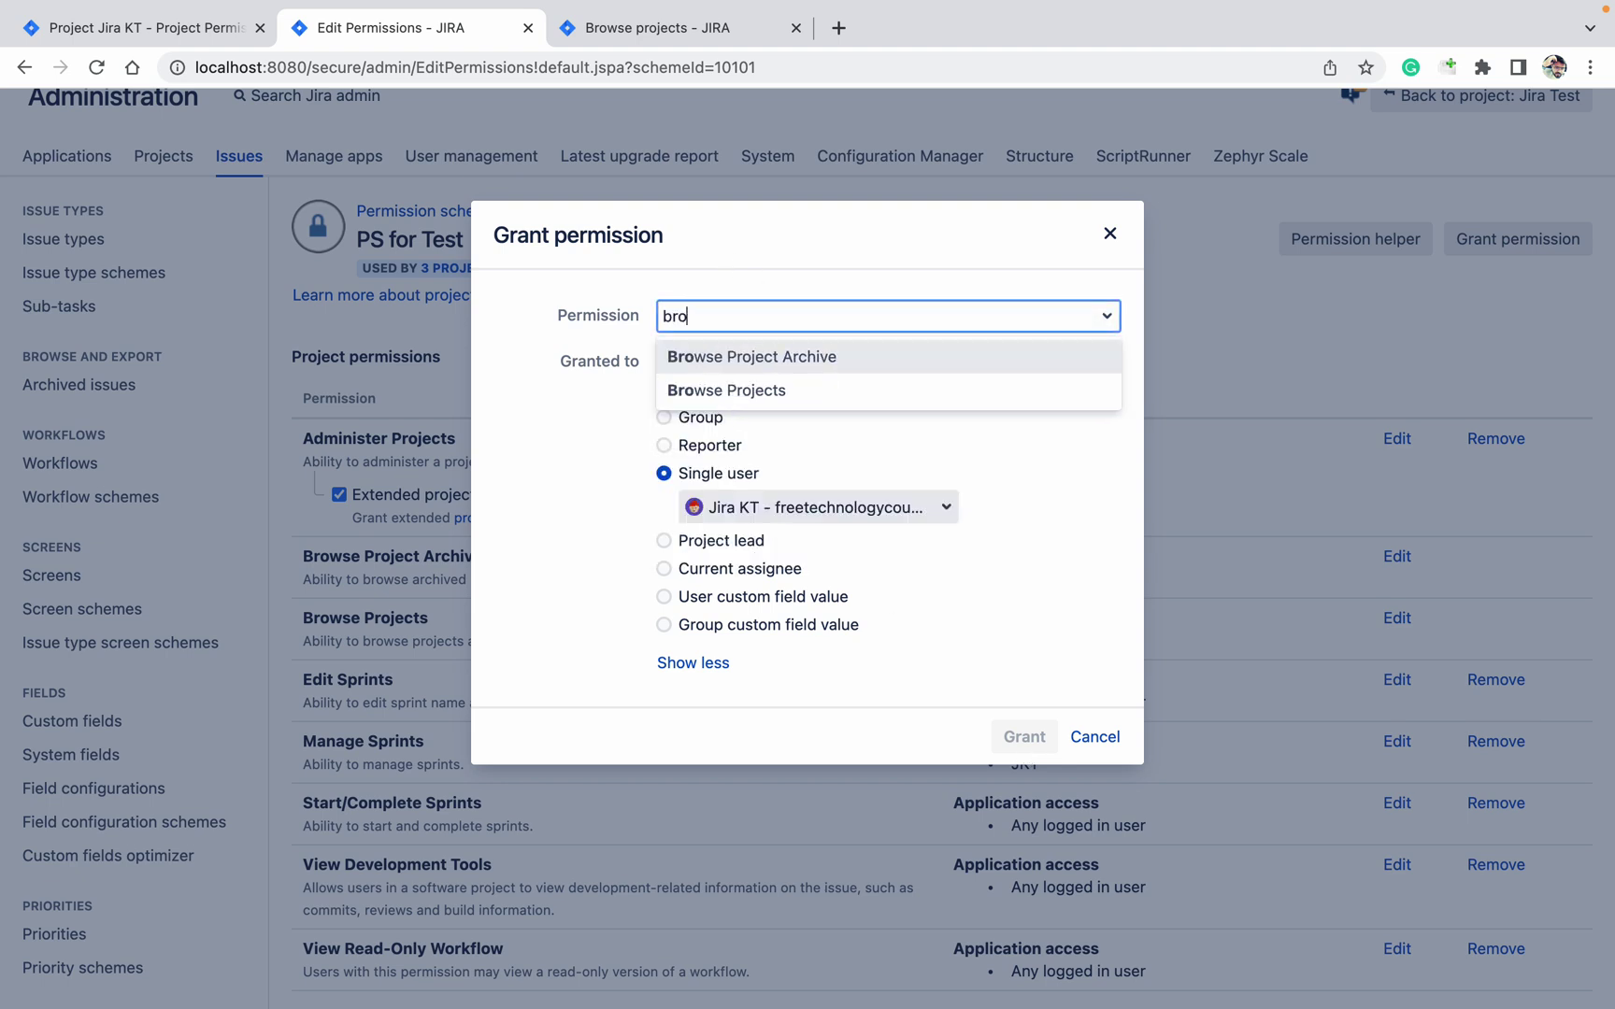
click(806, 392)
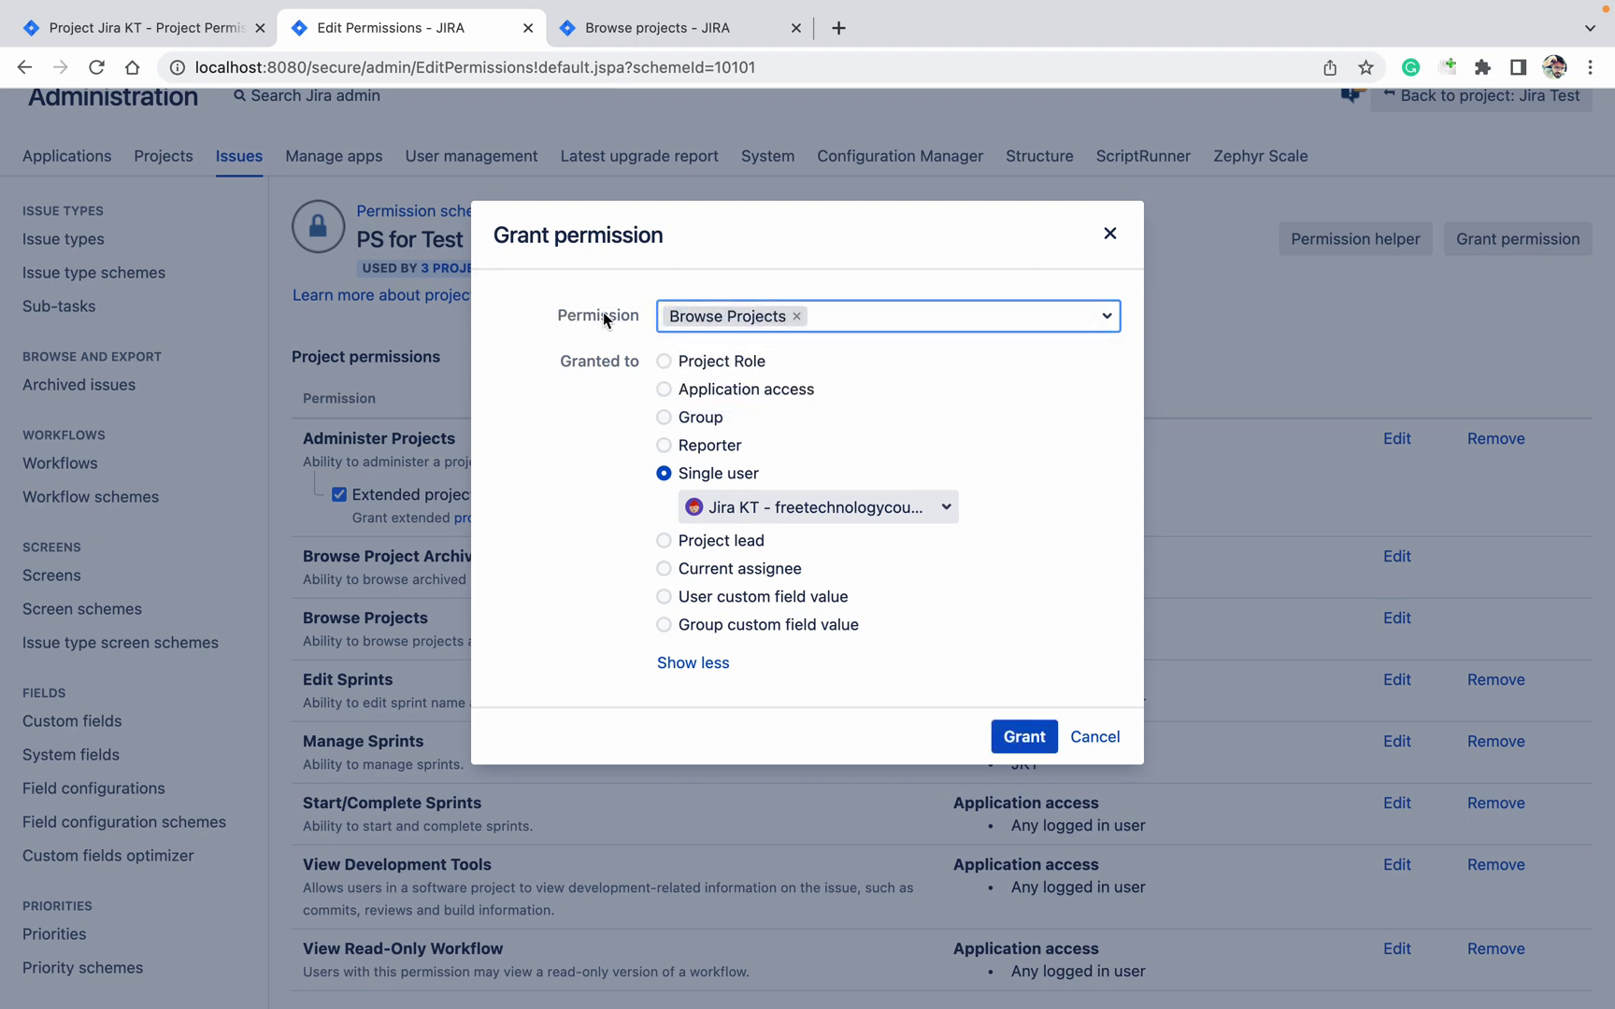
click(1032, 737)
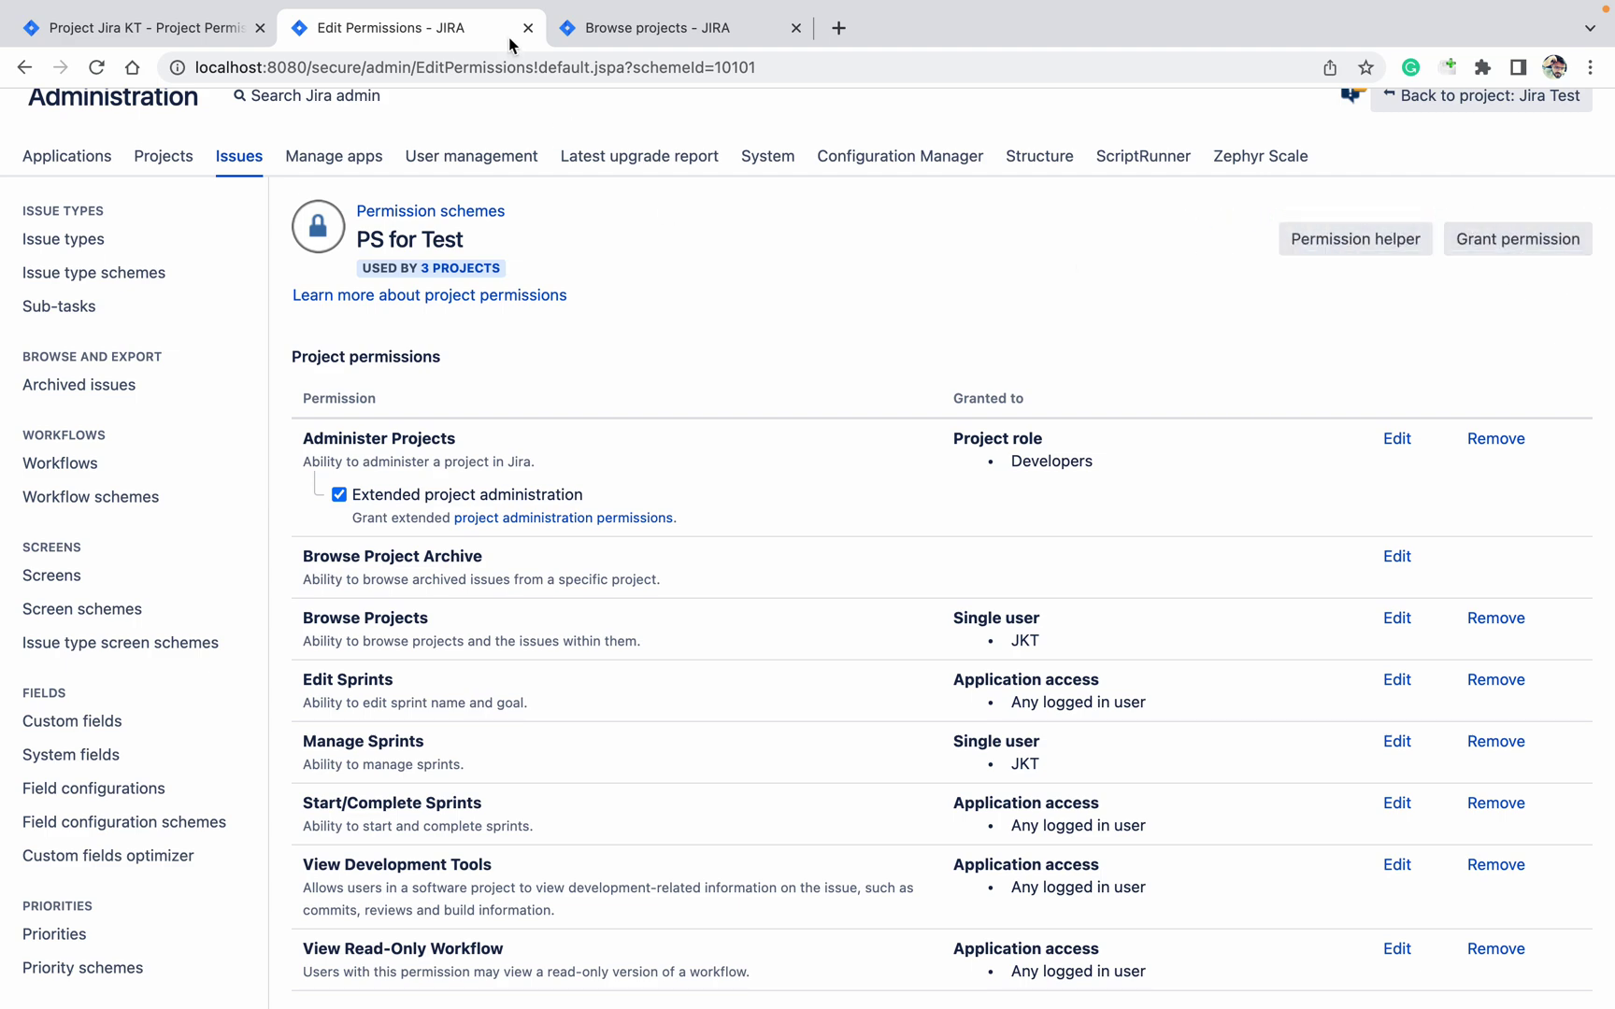
- Reload the Browse projects tab and clear the search to re-search for Jira Test projects
click(656, 36)
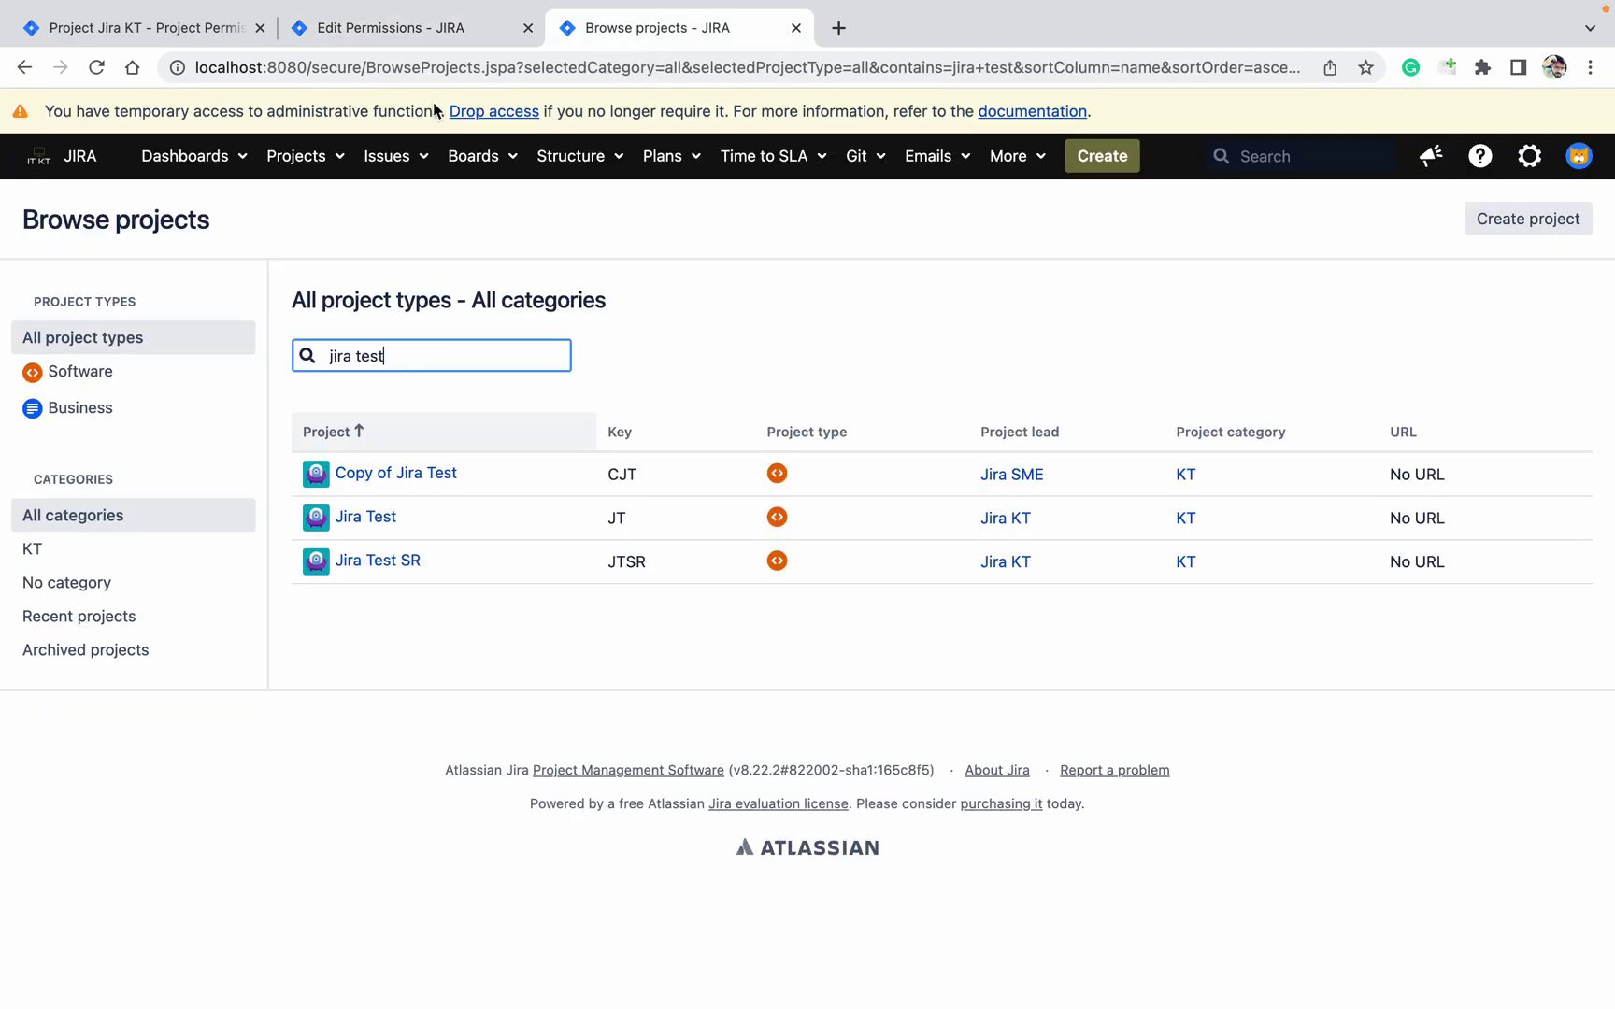
click(93, 78)
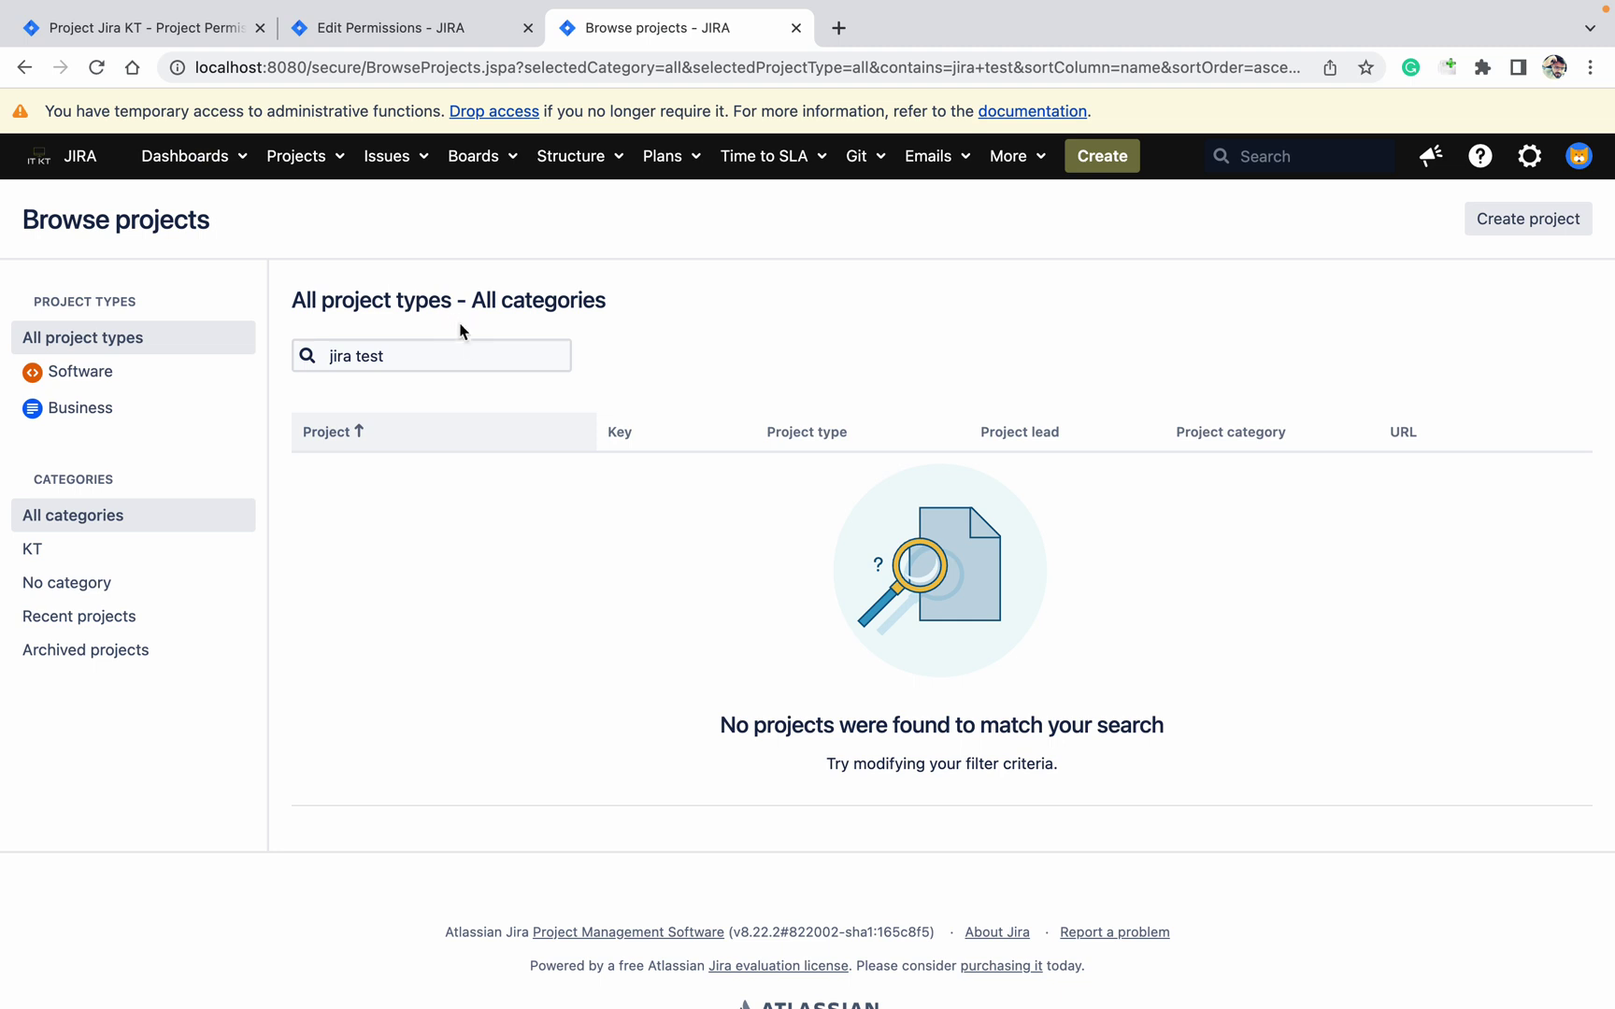
click(462, 355)
key(ctrl+a)
key(BackSpace)
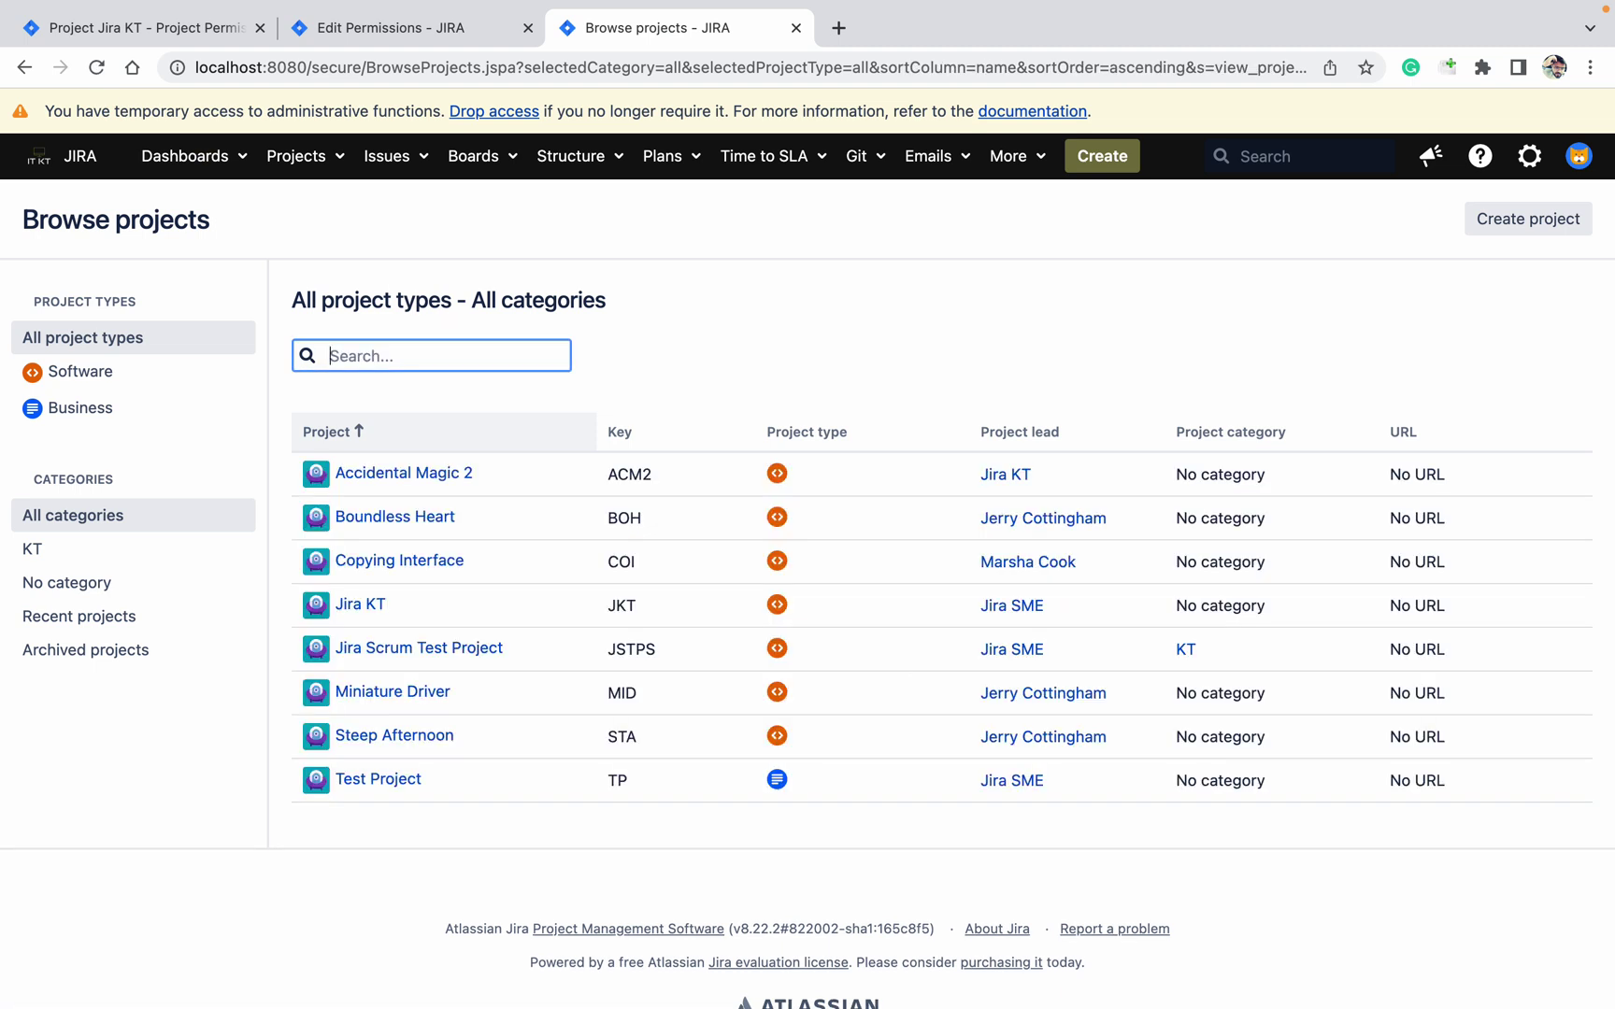
text(jira test)
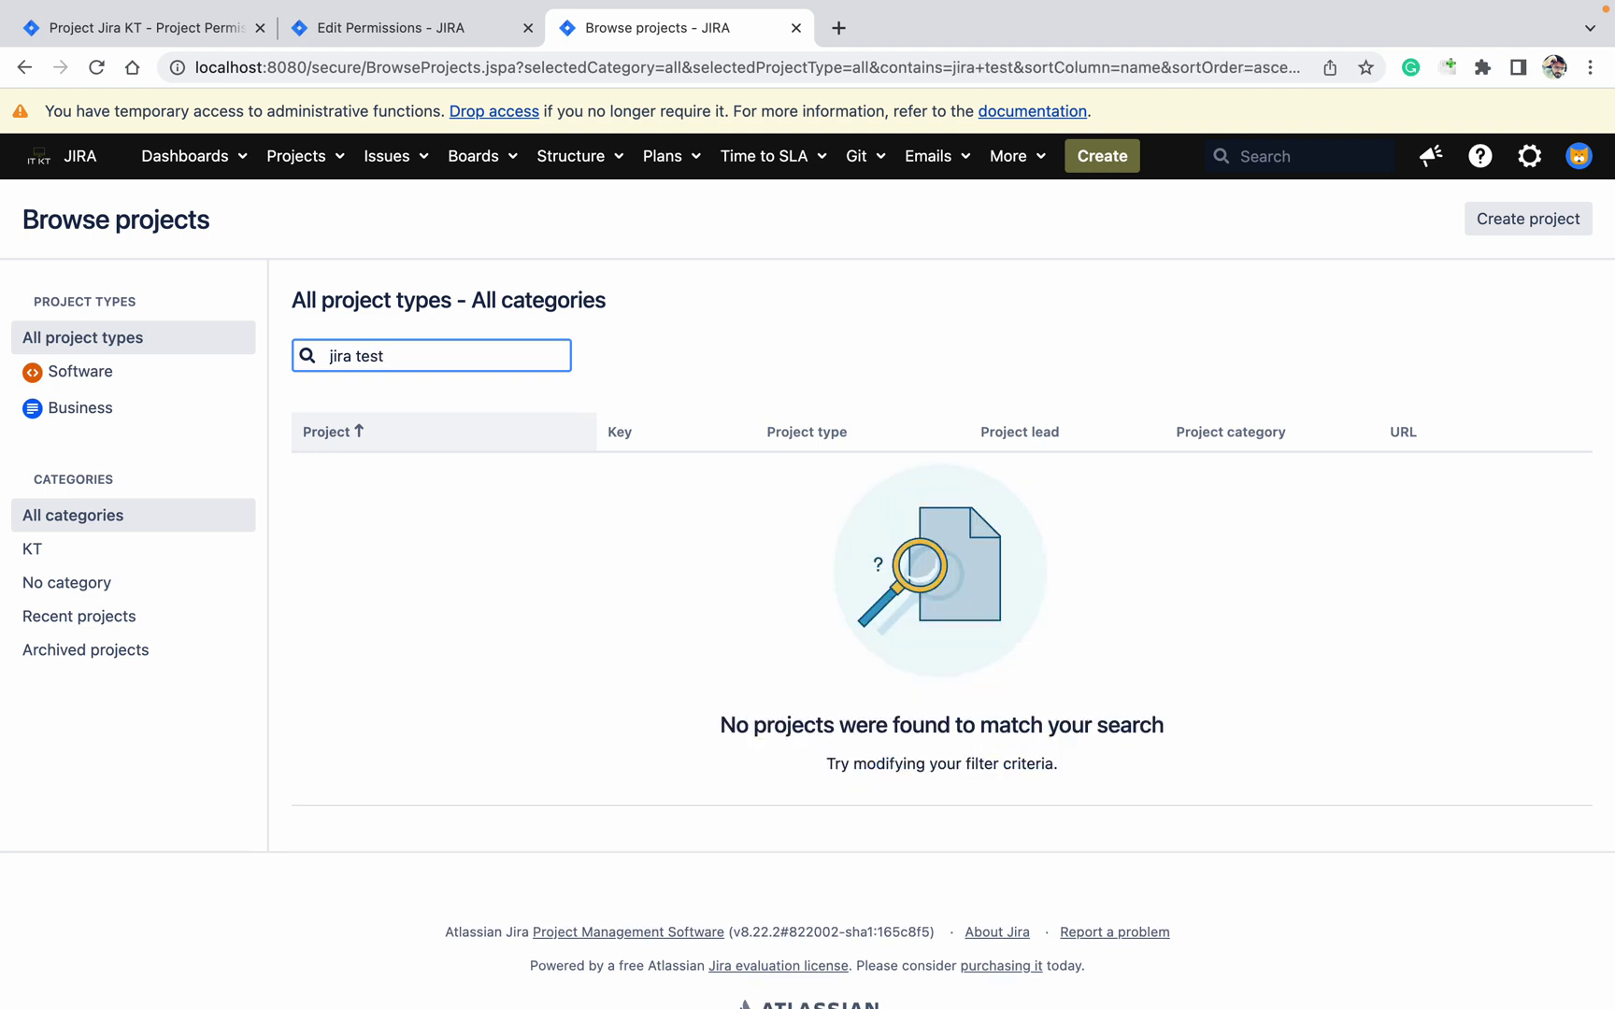
- Impersonate user Jira KT via Switch User from the profile menu
click(1579, 155)
click(1511, 486)
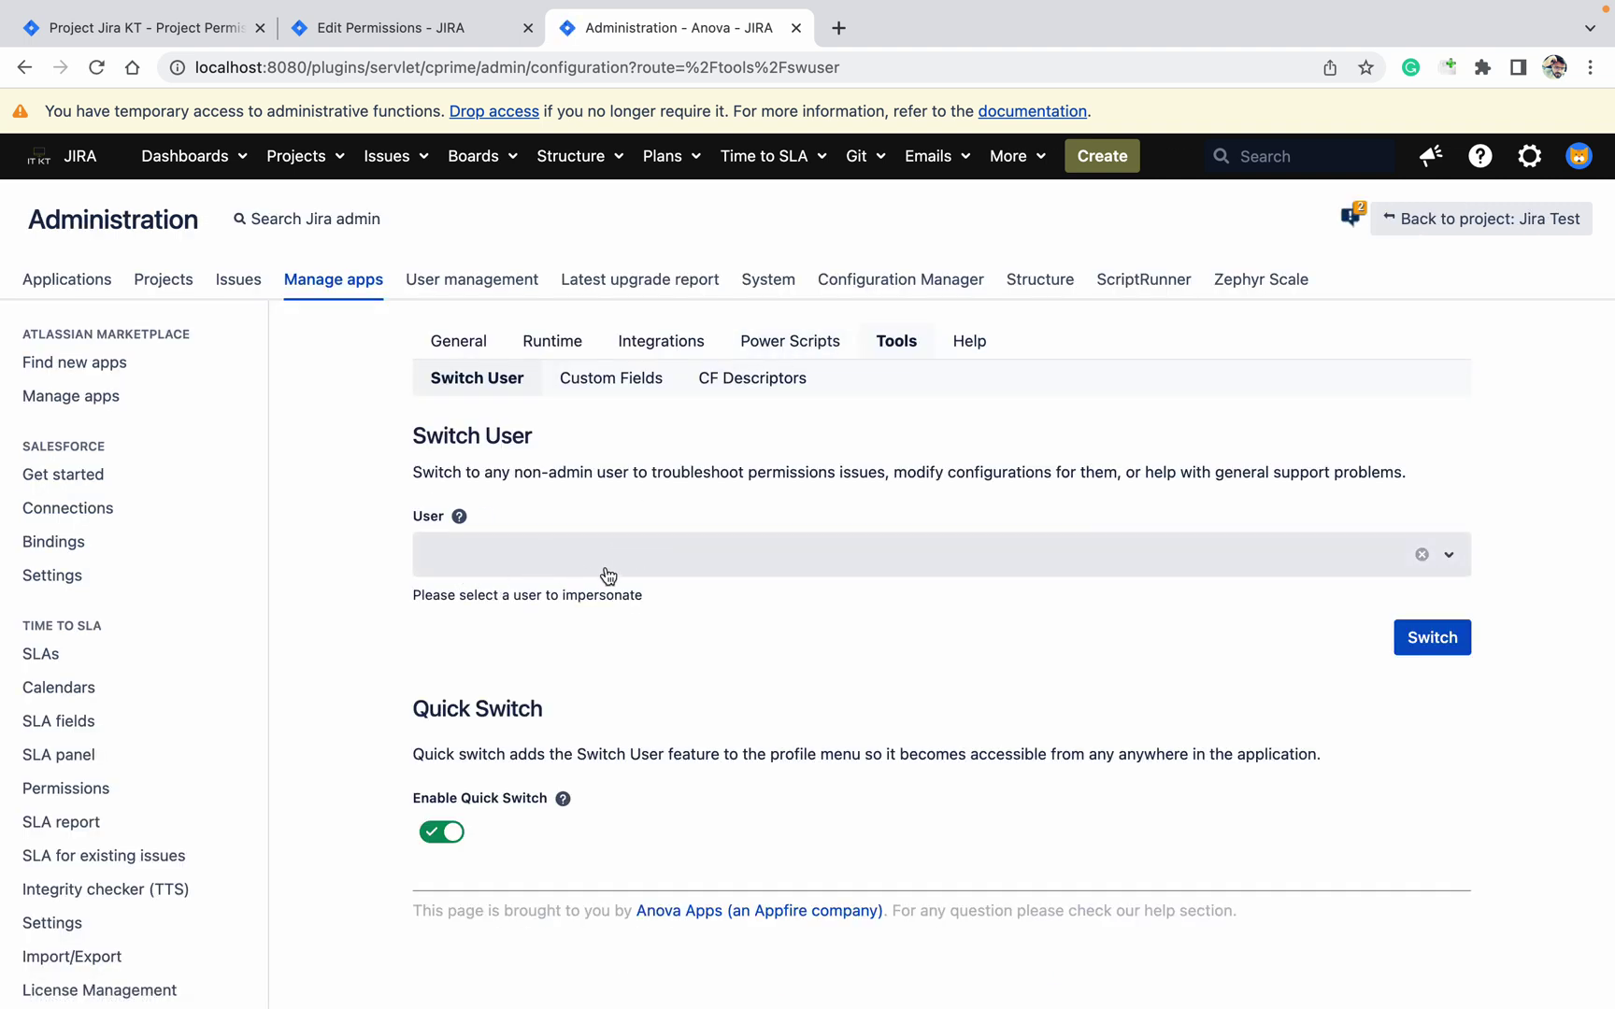
click(606, 577)
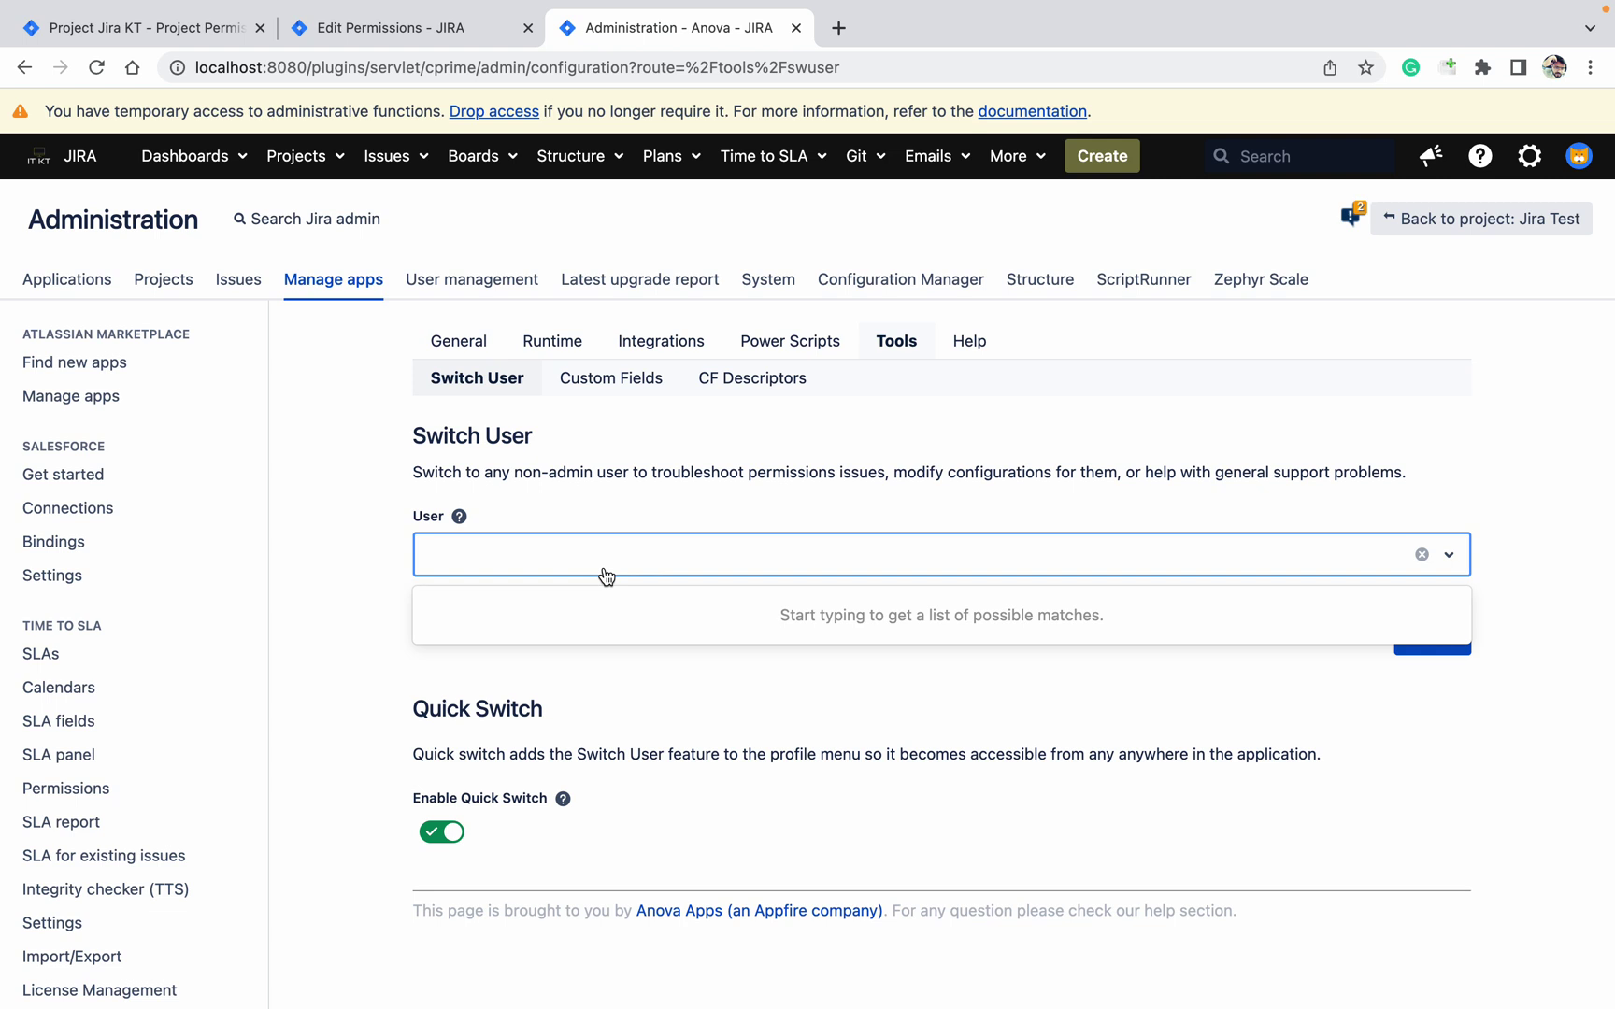
text(jira)
key(Return)
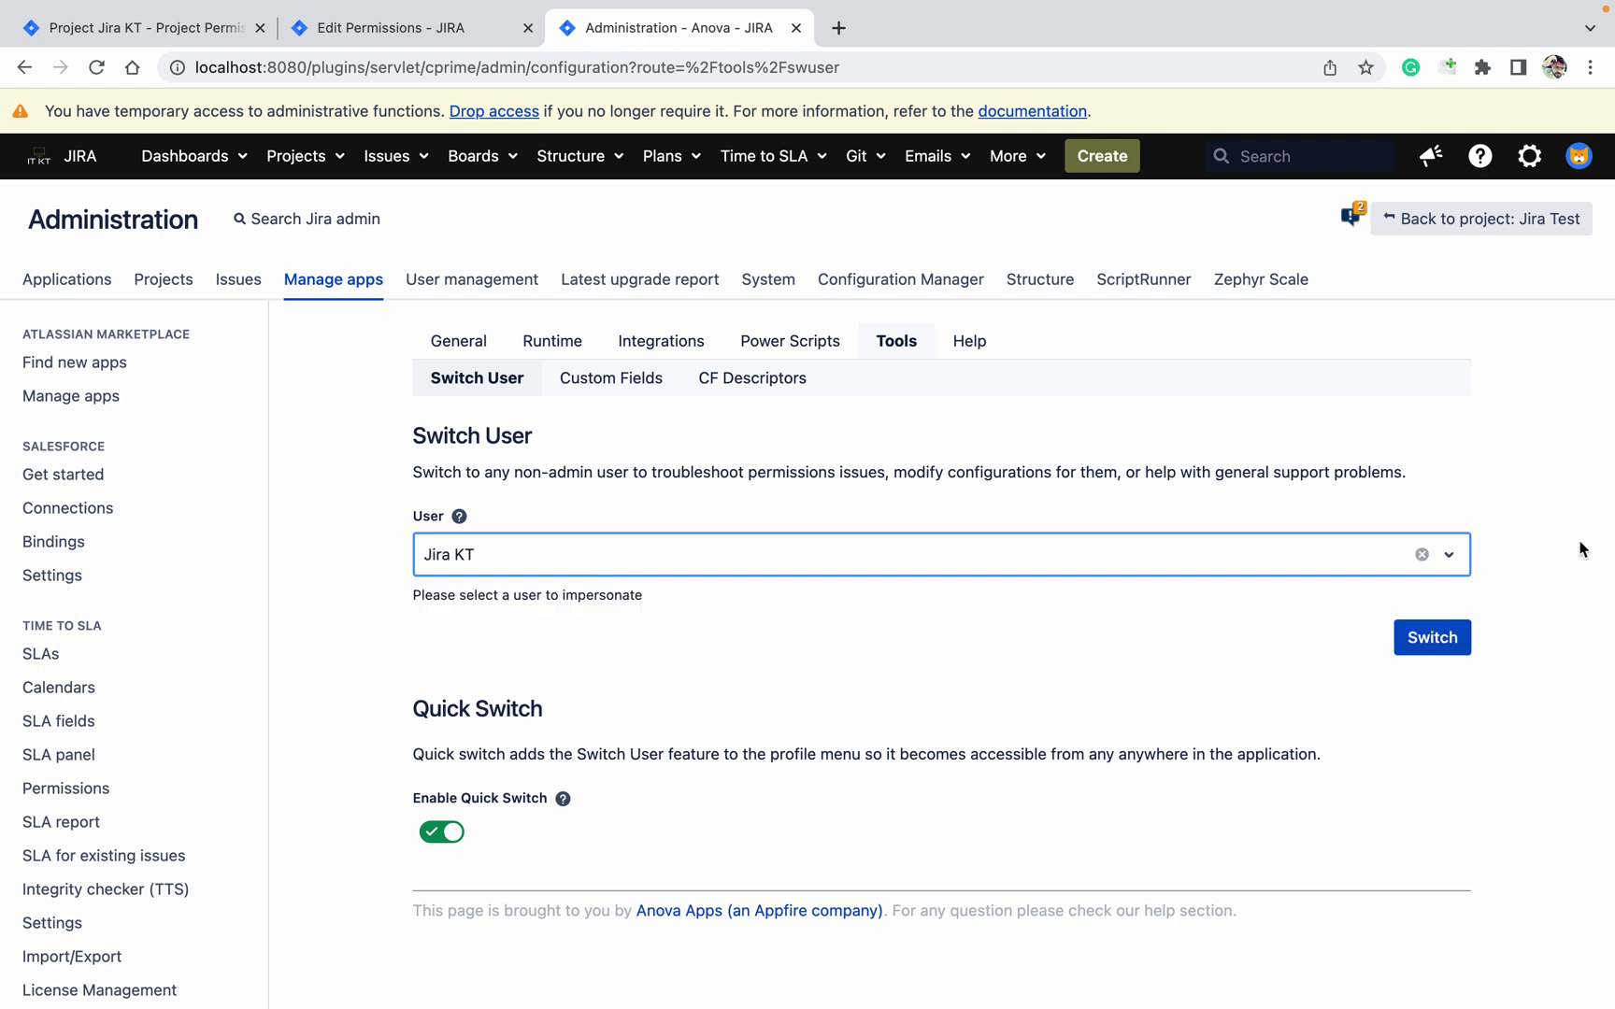
click(1436, 636)
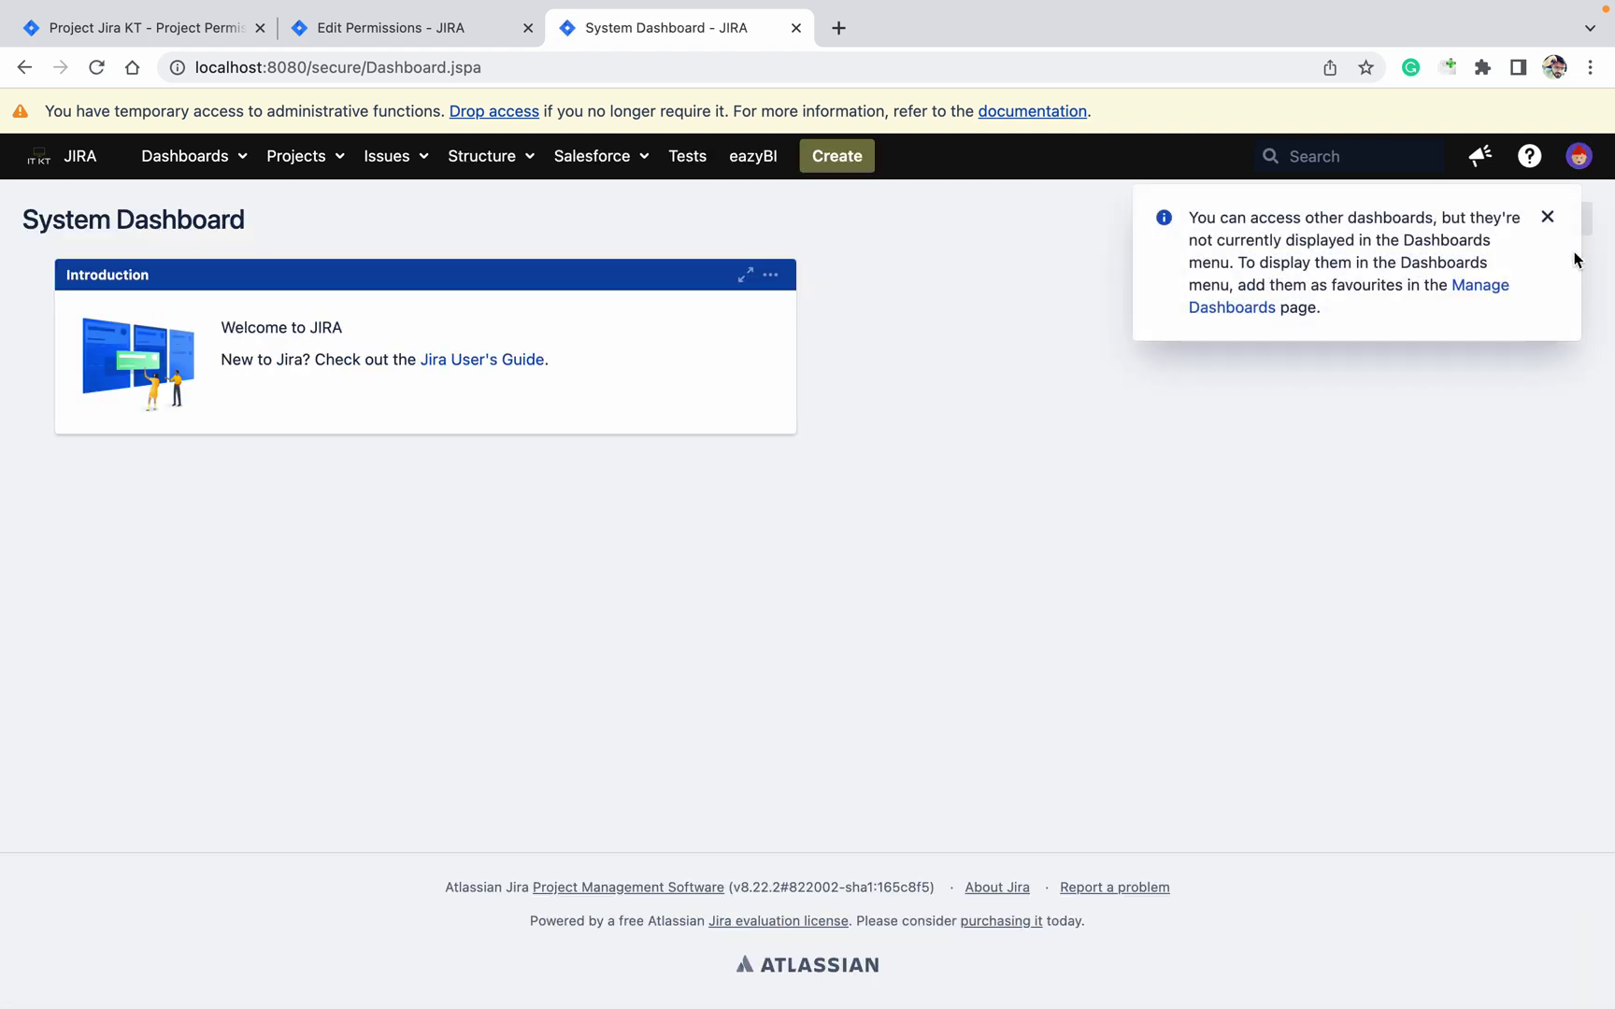
- As Jira KT, view all projects and search for 'jira te'
click(1547, 219)
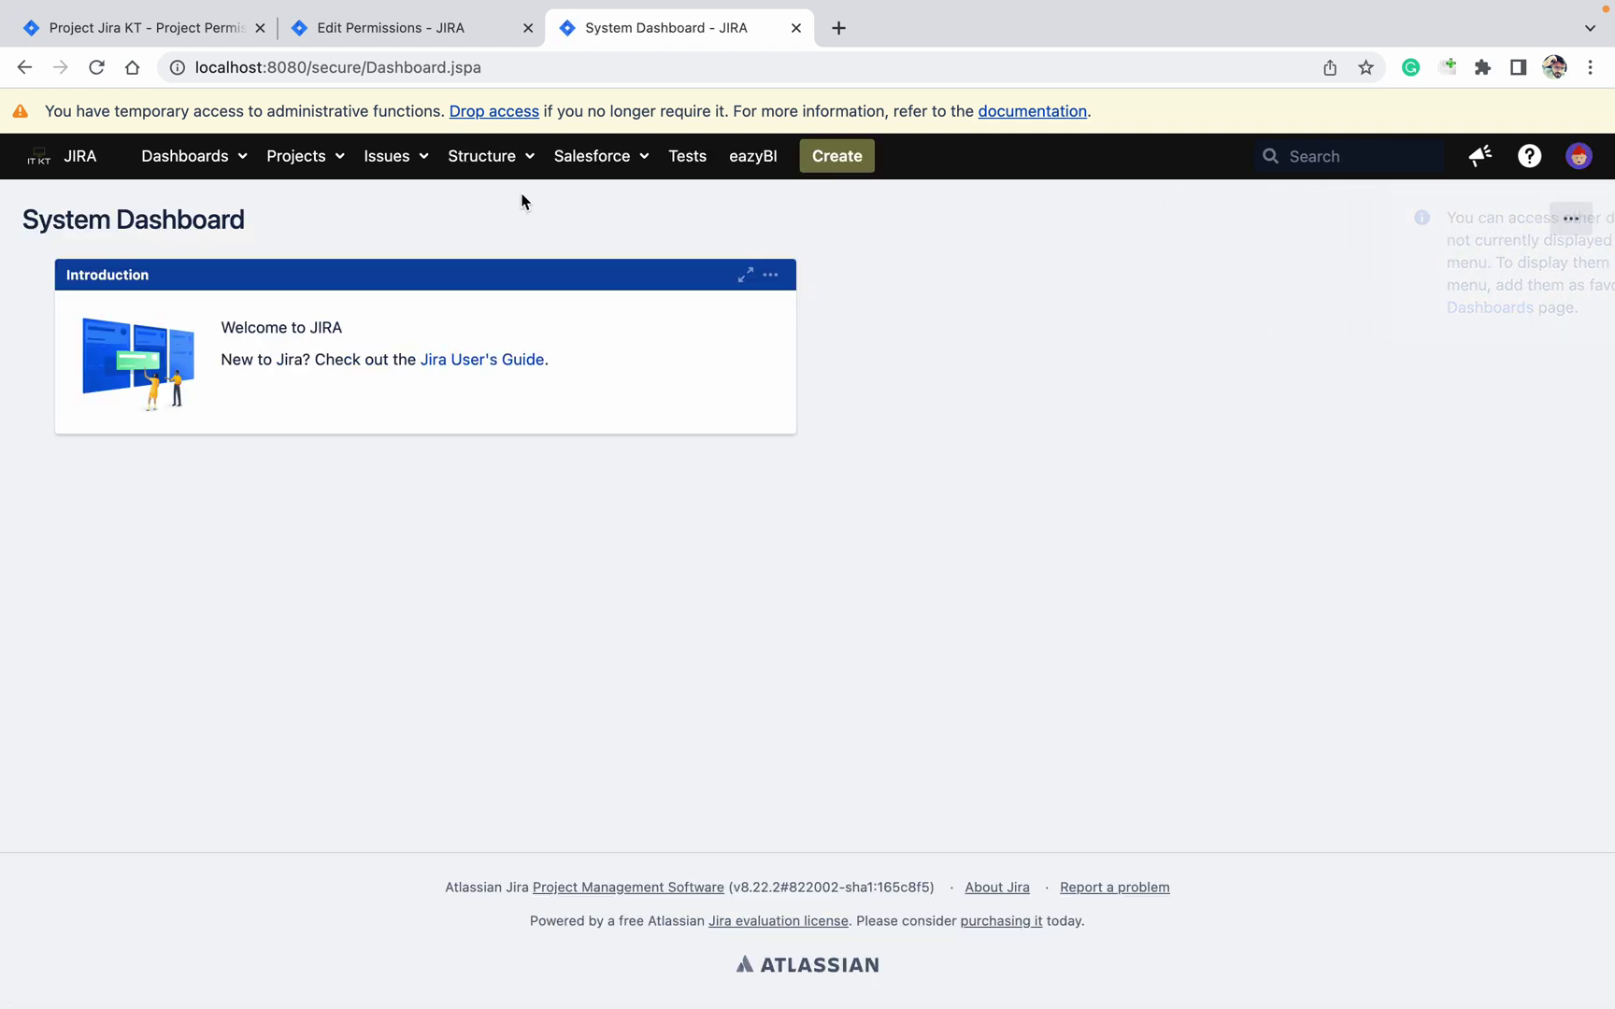
click(294, 157)
click(355, 232)
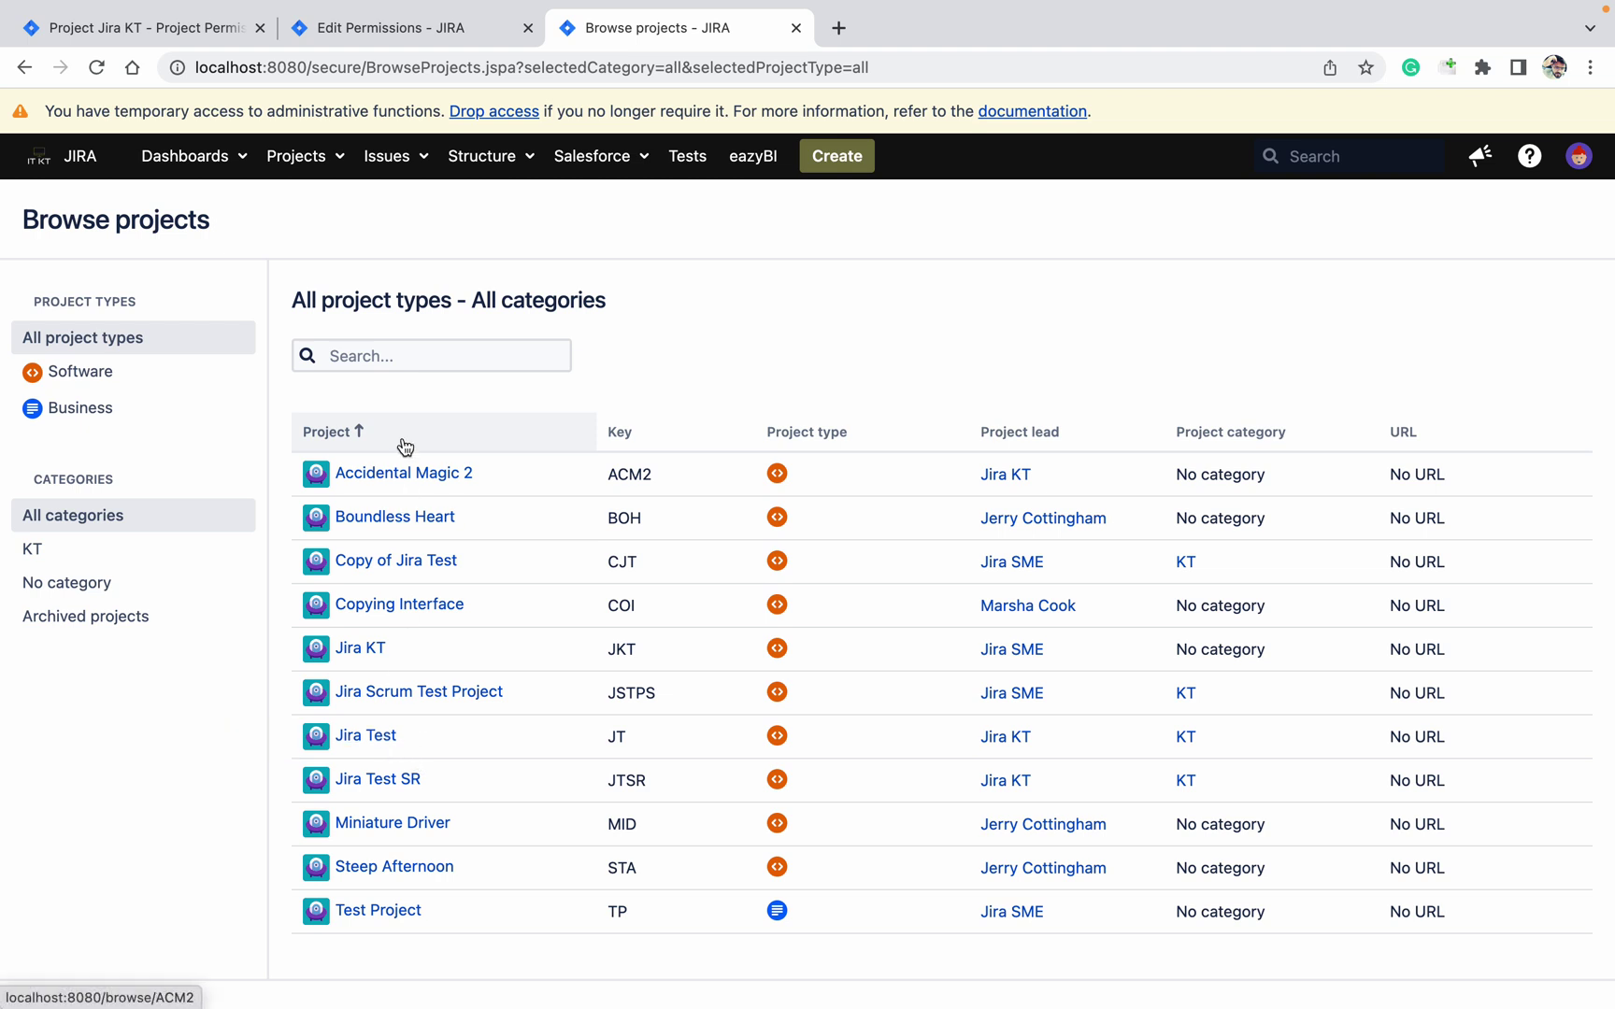
click(412, 363)
text(jira )
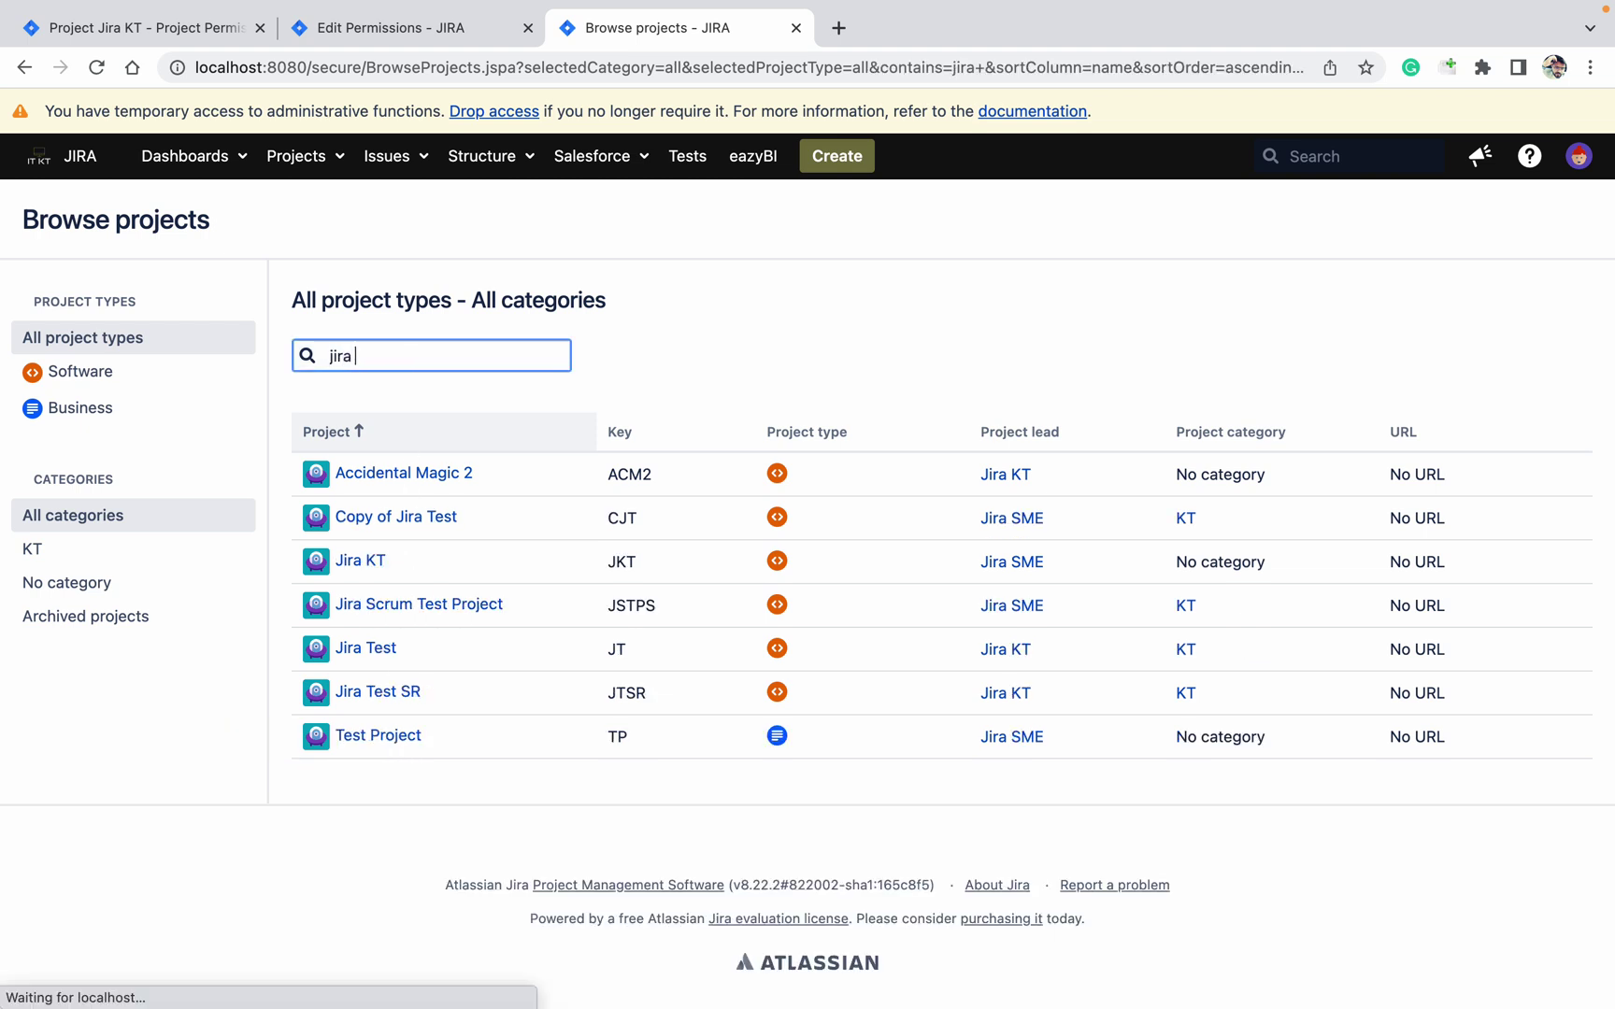
text(te)
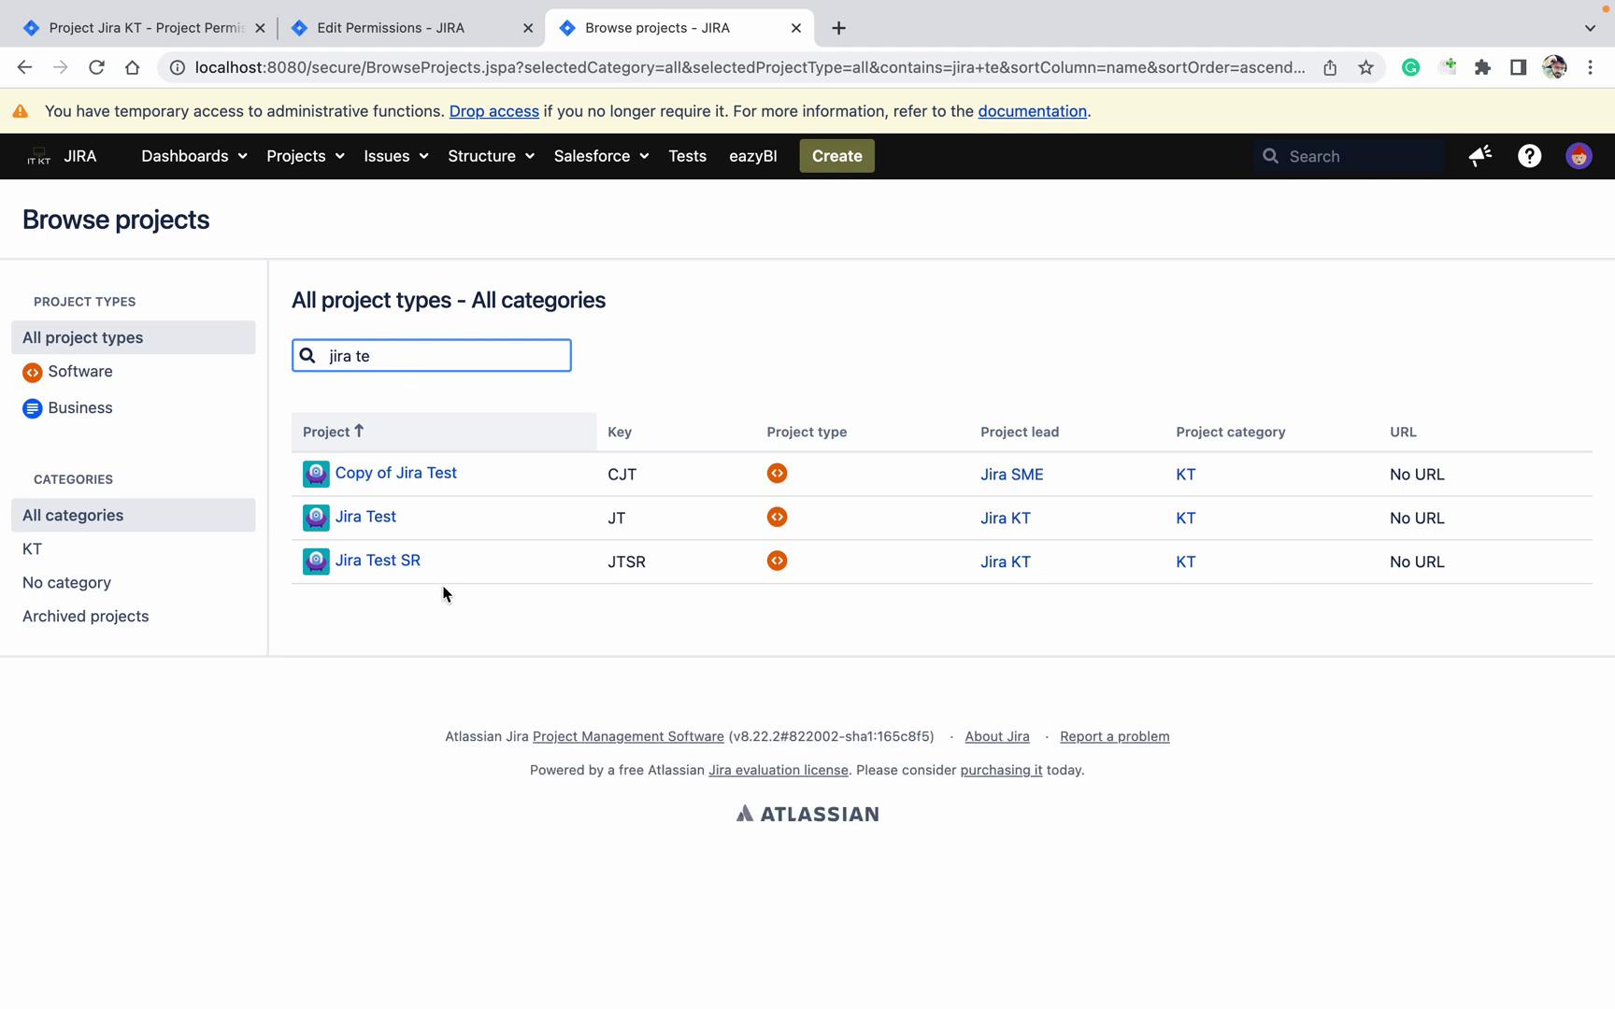
- Switch back to the administrator account and view the full list of all projects
click(1579, 155)
click(1572, 453)
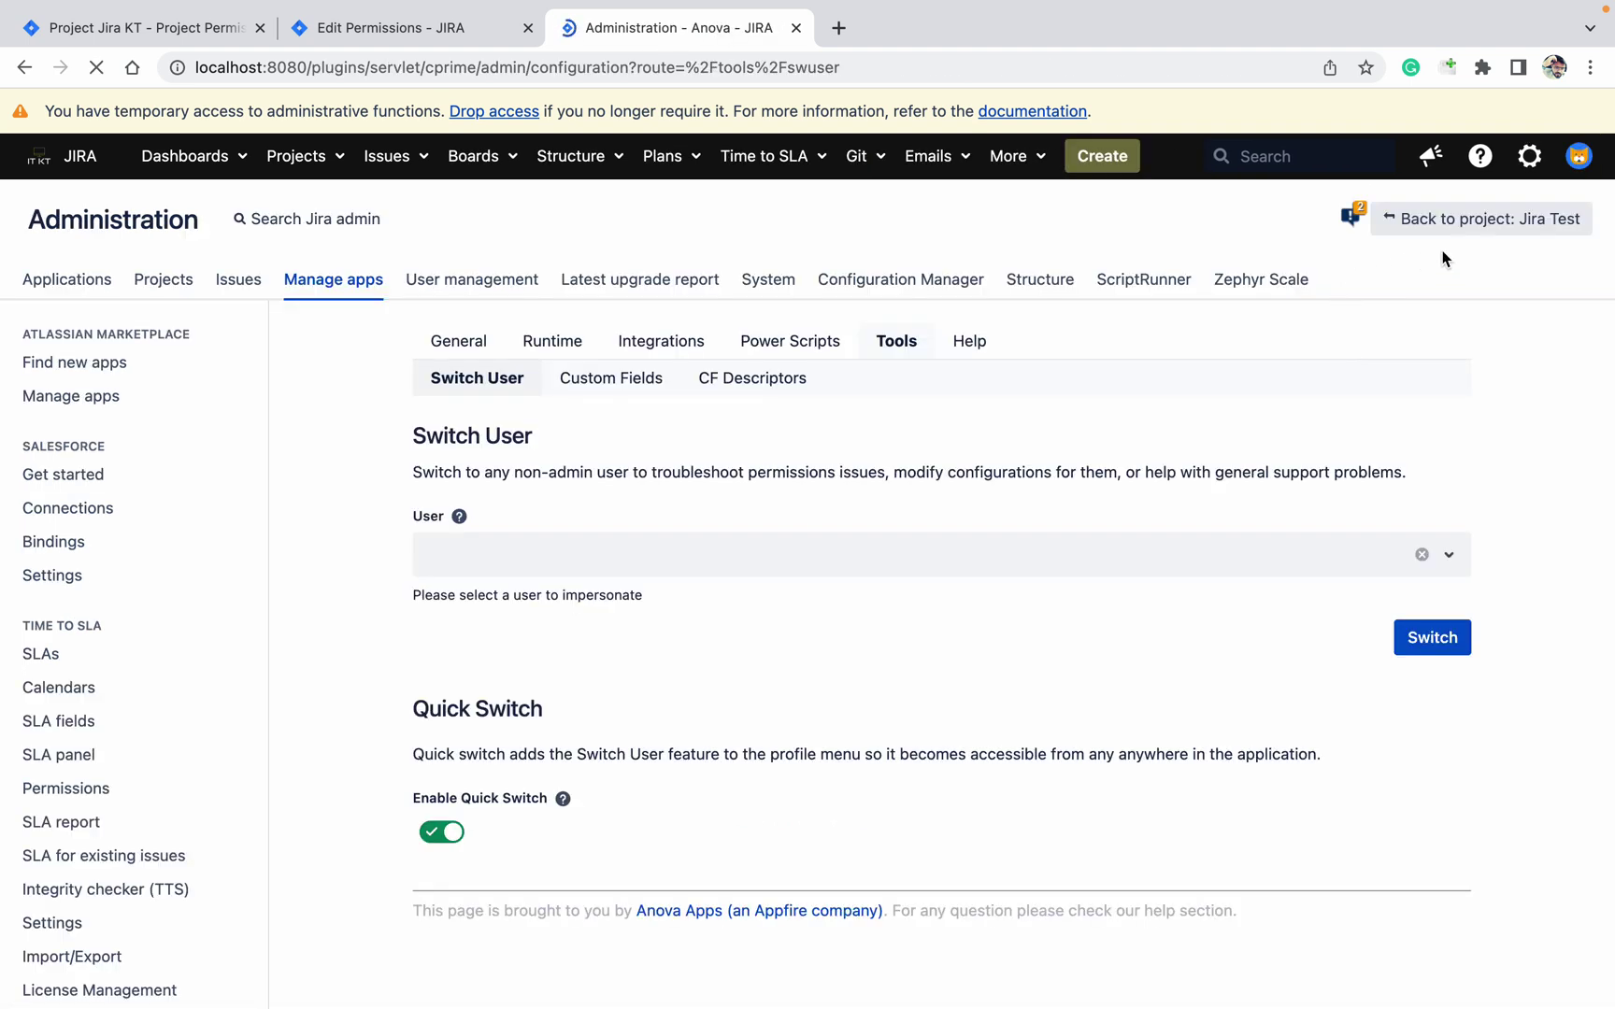
click(299, 155)
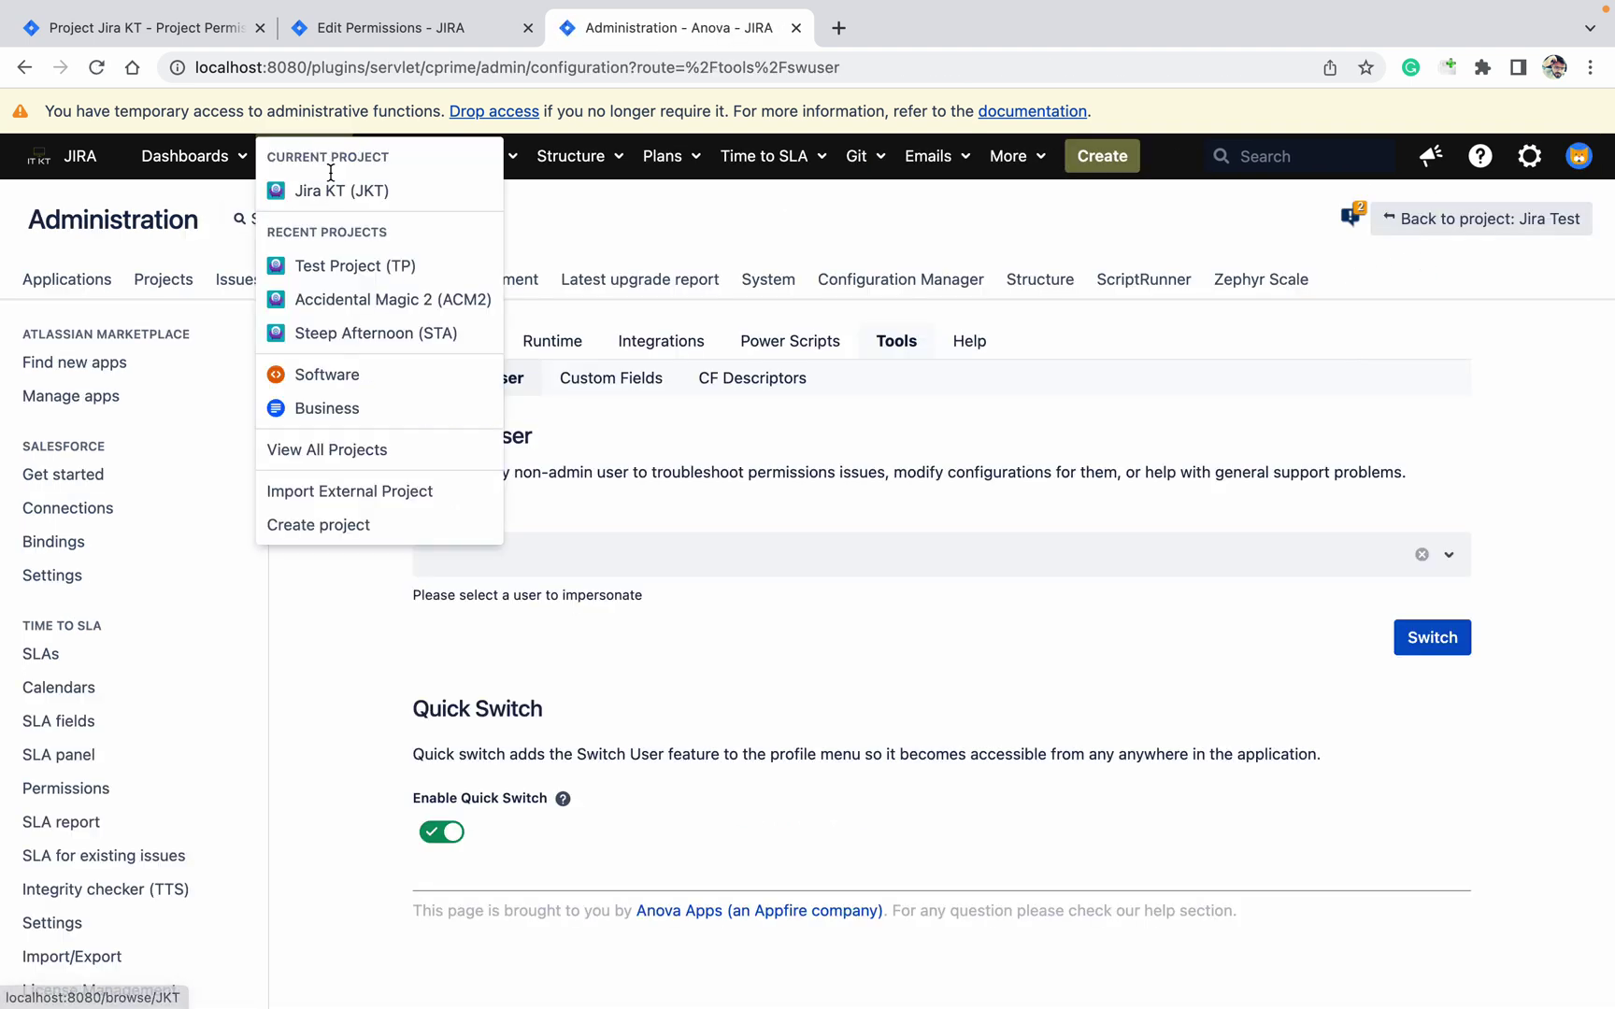
click(368, 454)
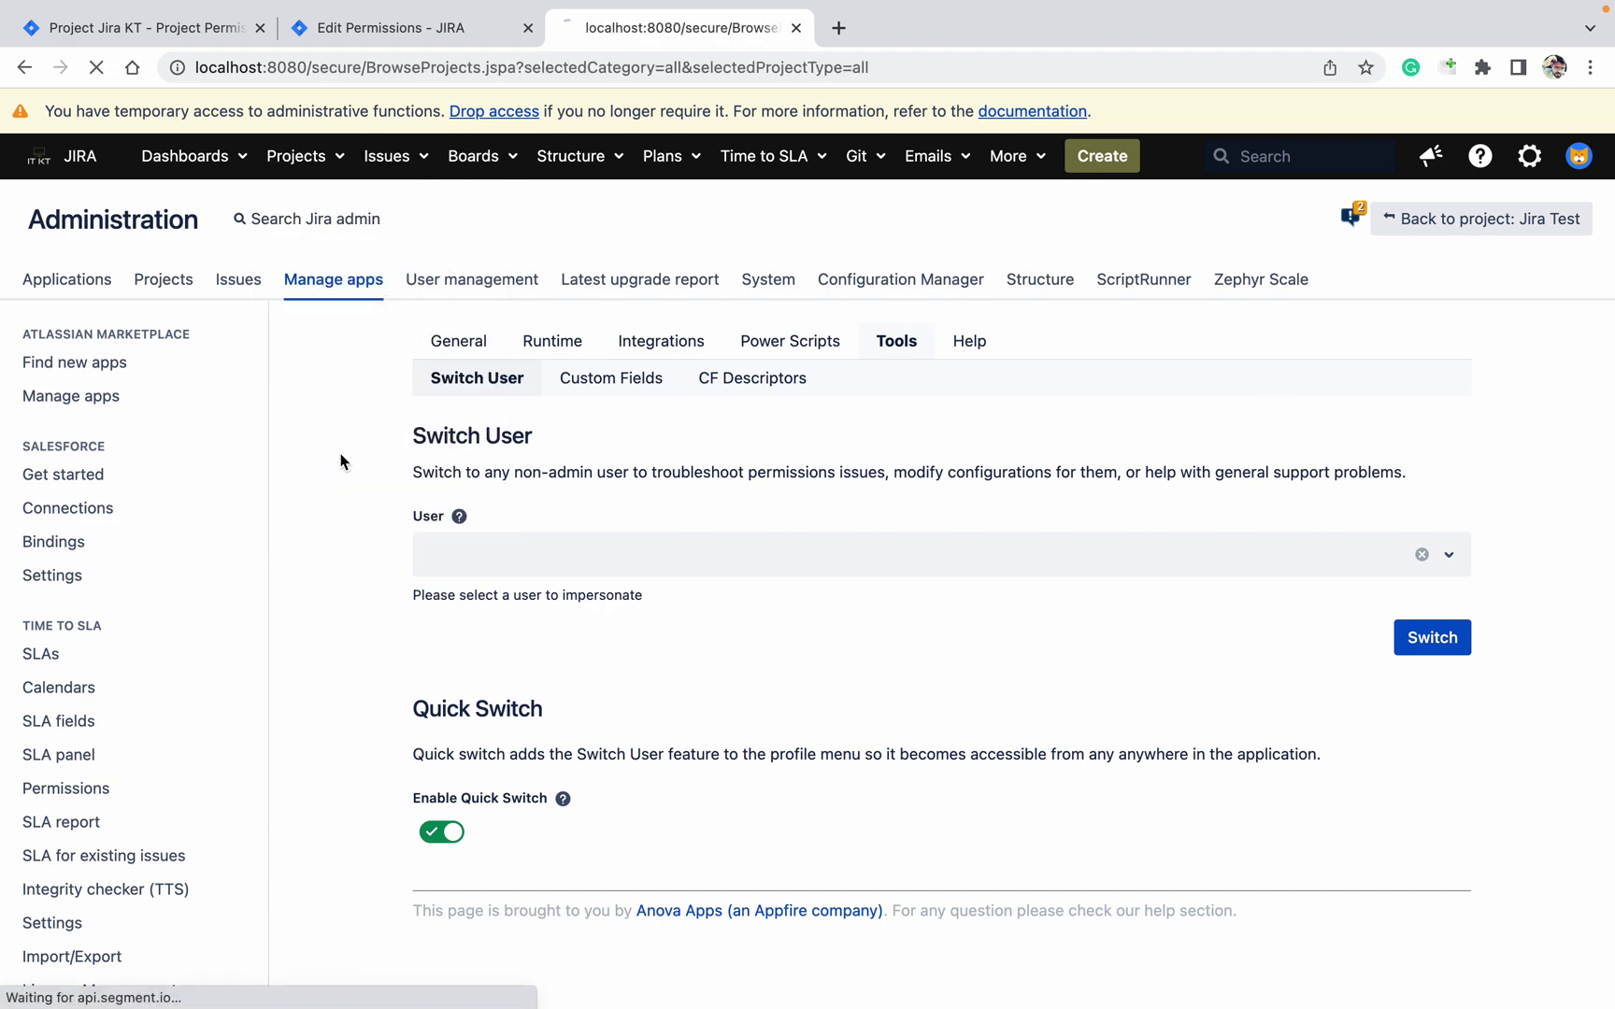